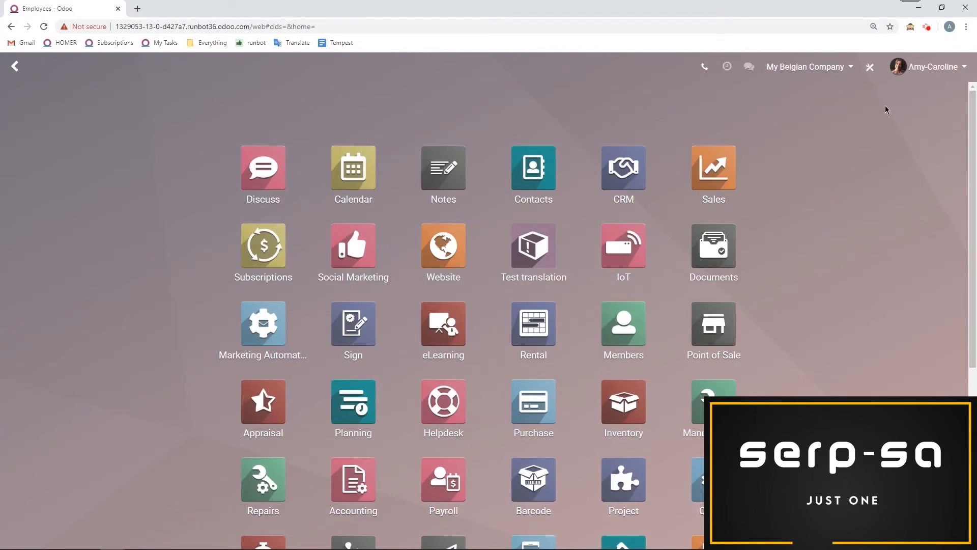
Step: Open the Payroll app and the contract of the Chief Executive Officer
click(437, 488)
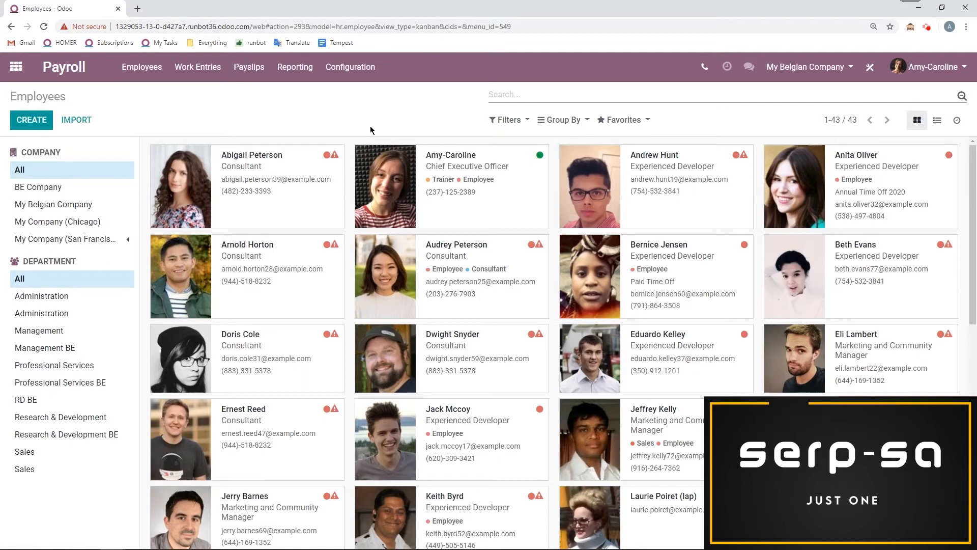
click(440, 173)
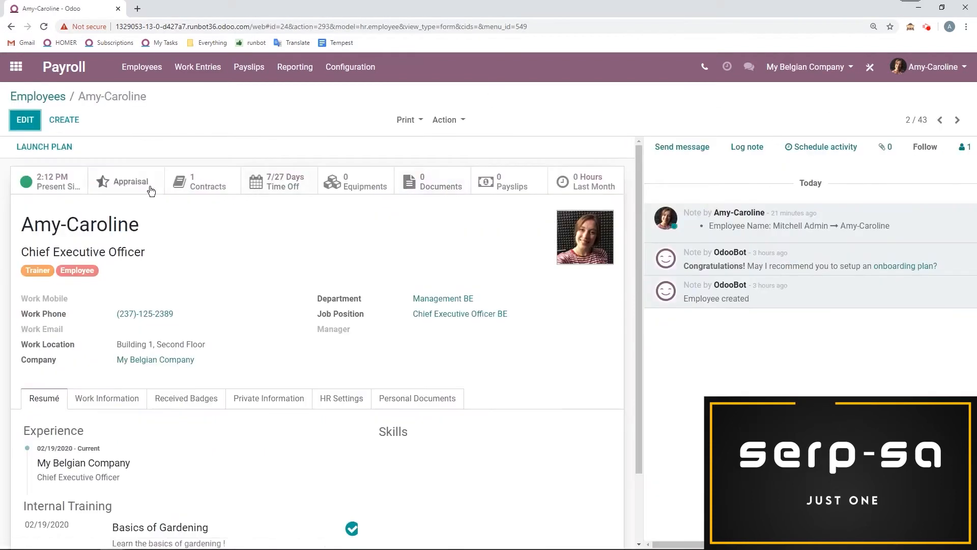
click(218, 185)
click(221, 198)
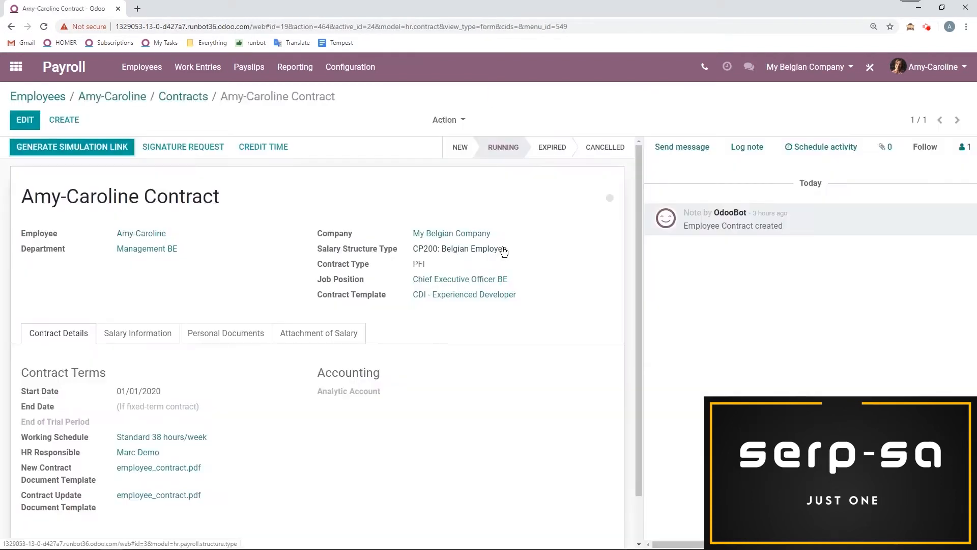
Step: Make the contract editable and review the available salary structure types, keeping CP200: Belgian Employee
click(14, 122)
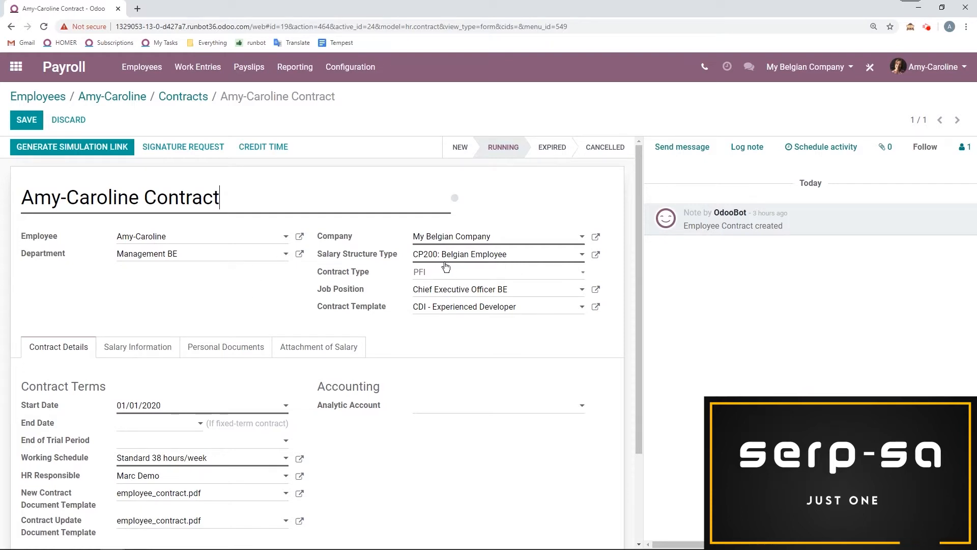
click(568, 265)
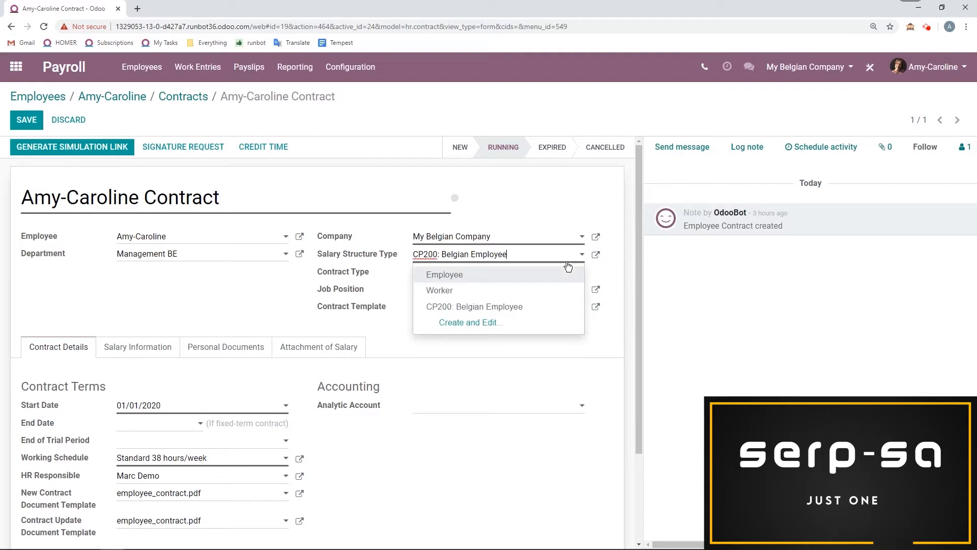
click(181, 290)
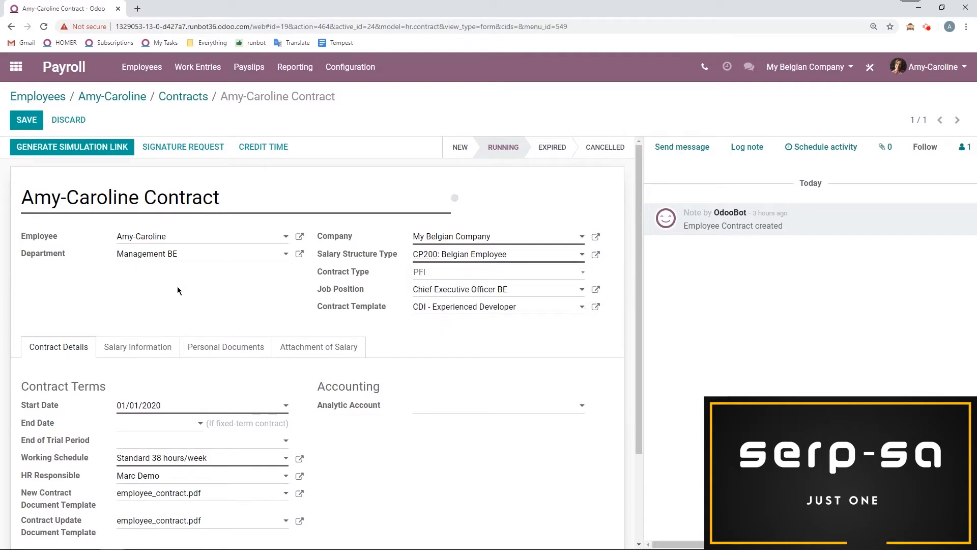
Step: Review the contract's salary information, including the rate field offered by the Fiscal Voluntarism option, leaving that option disabled
scroll(335, 239, down, 2)
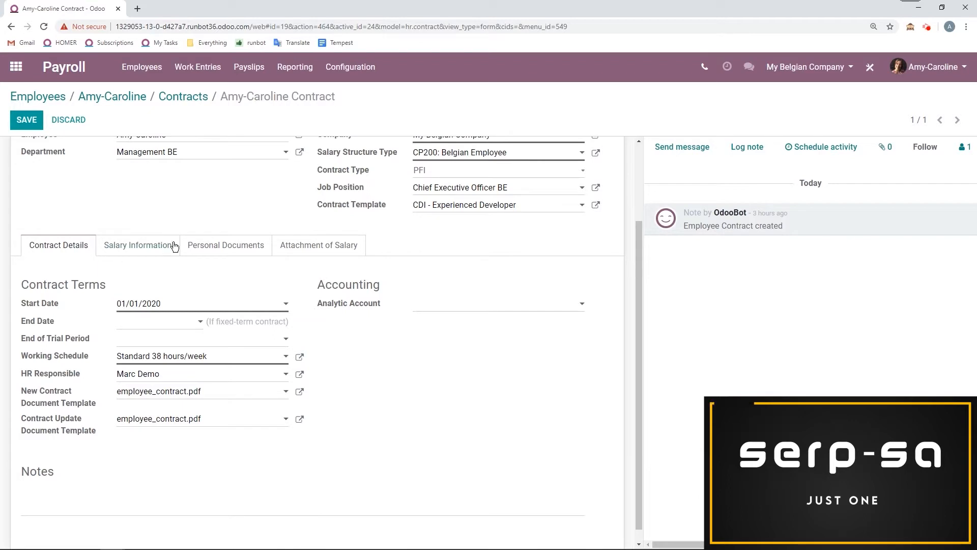
click(139, 247)
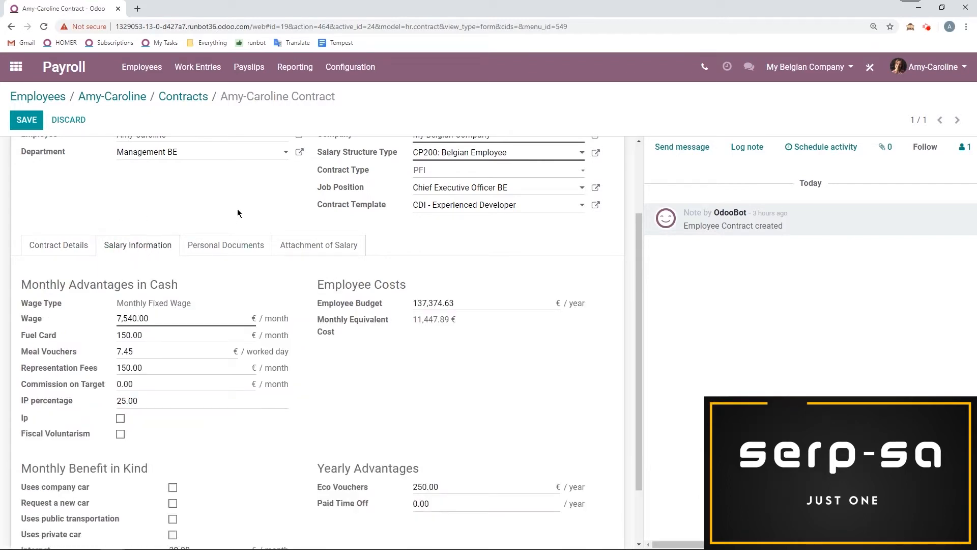
scroll(235, 202, down, 1)
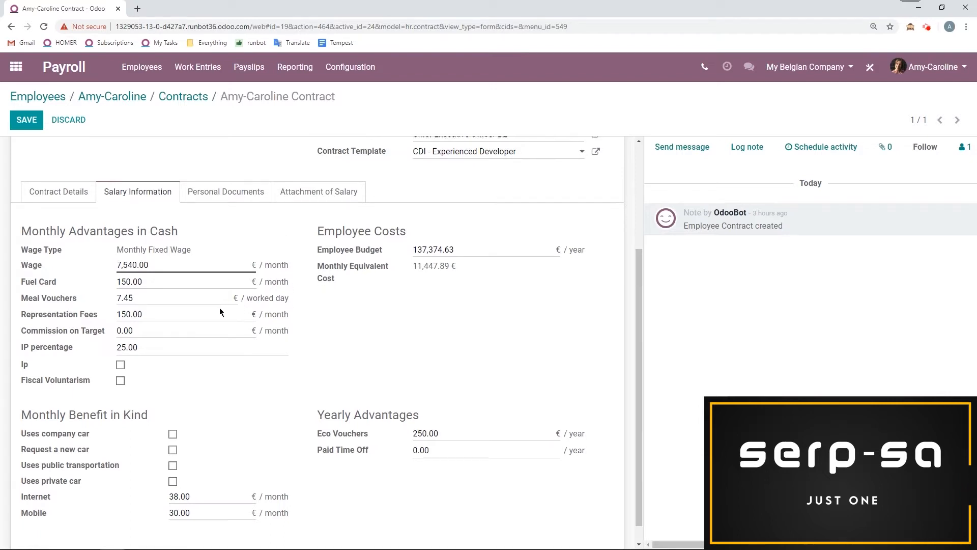
scroll(219, 307, down, 1)
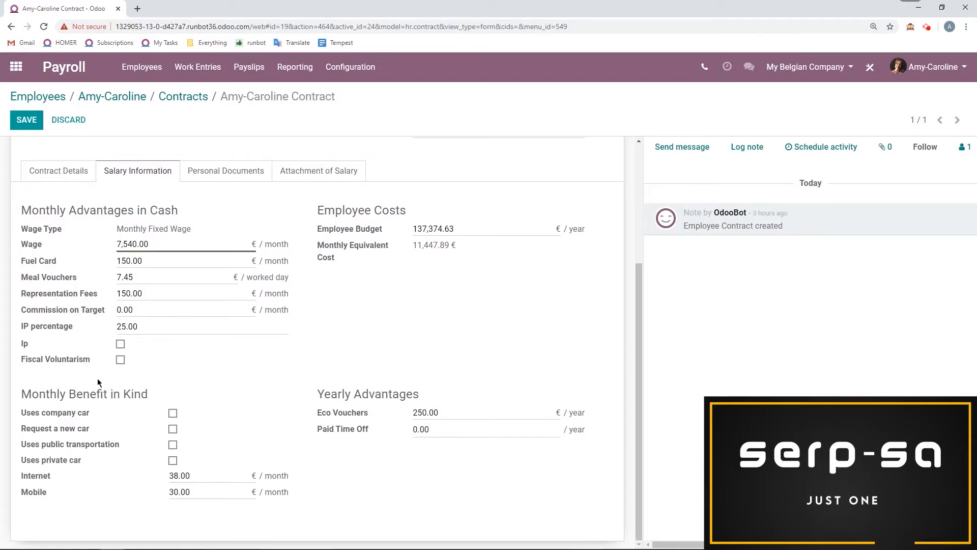
click(121, 360)
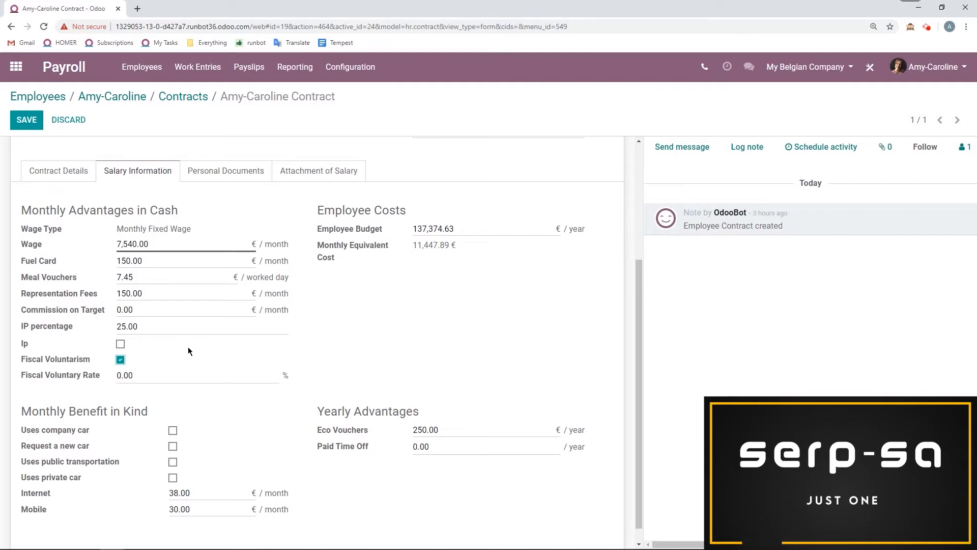
click(121, 359)
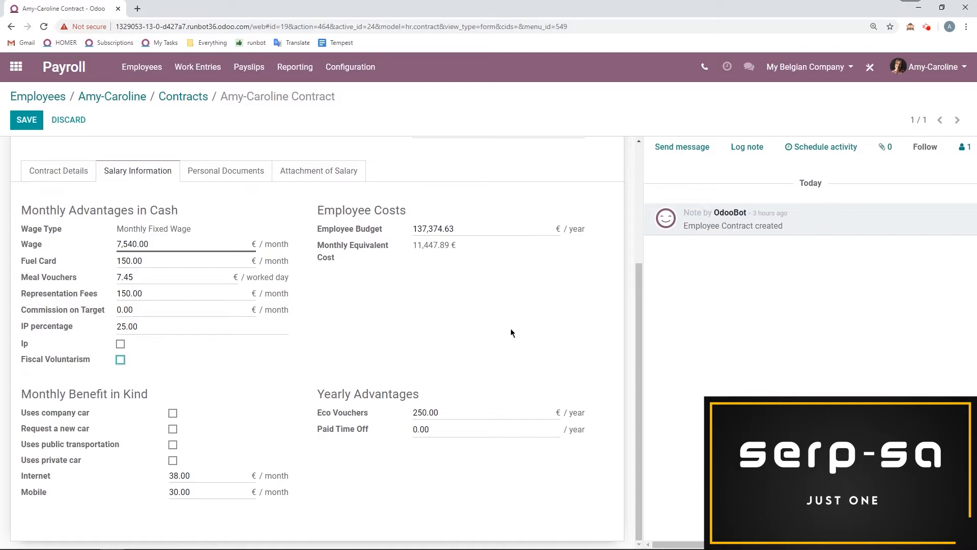
Step: Review the contract's personal documents and attachment of salary, and save the contract
click(196, 175)
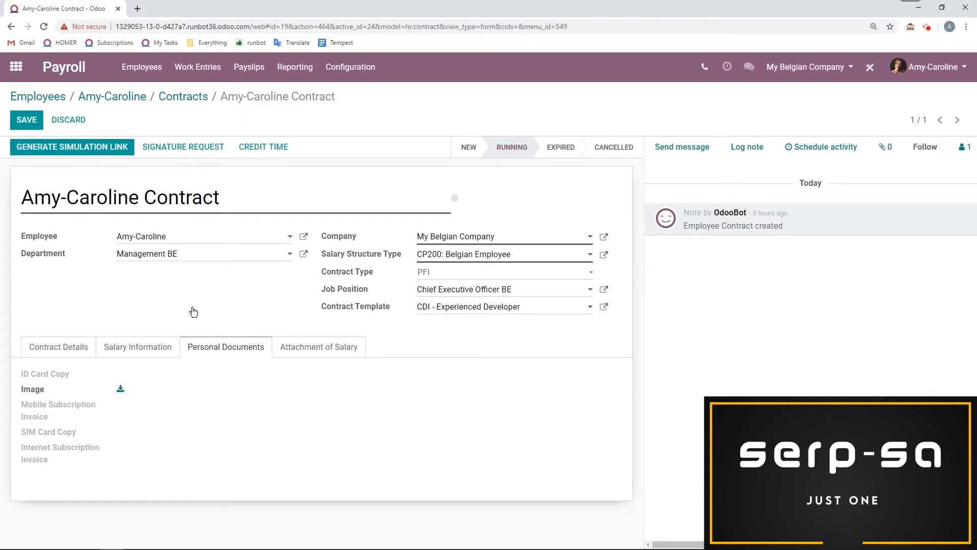
click(312, 359)
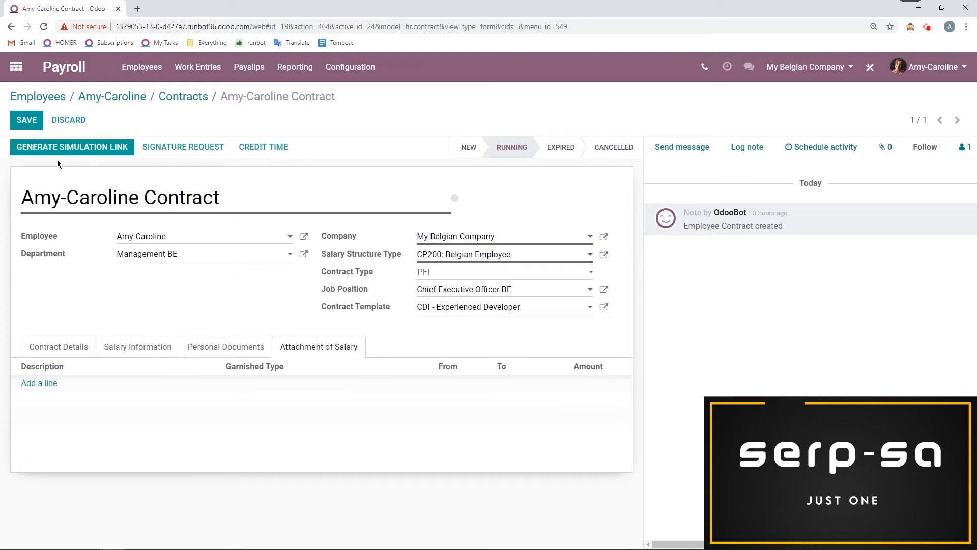
click(27, 119)
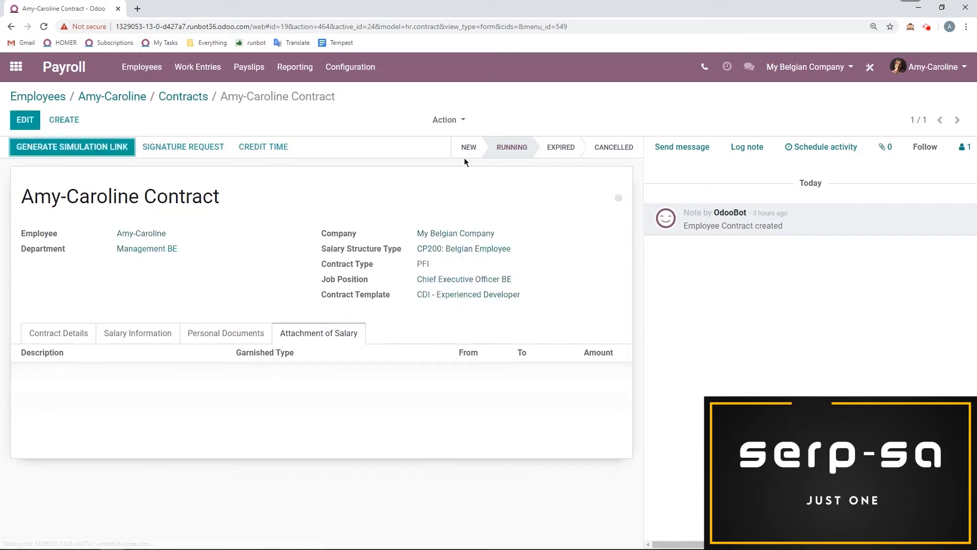
Step: Preview the contract's simulation link and its job offer email without sending the offer
click(99, 151)
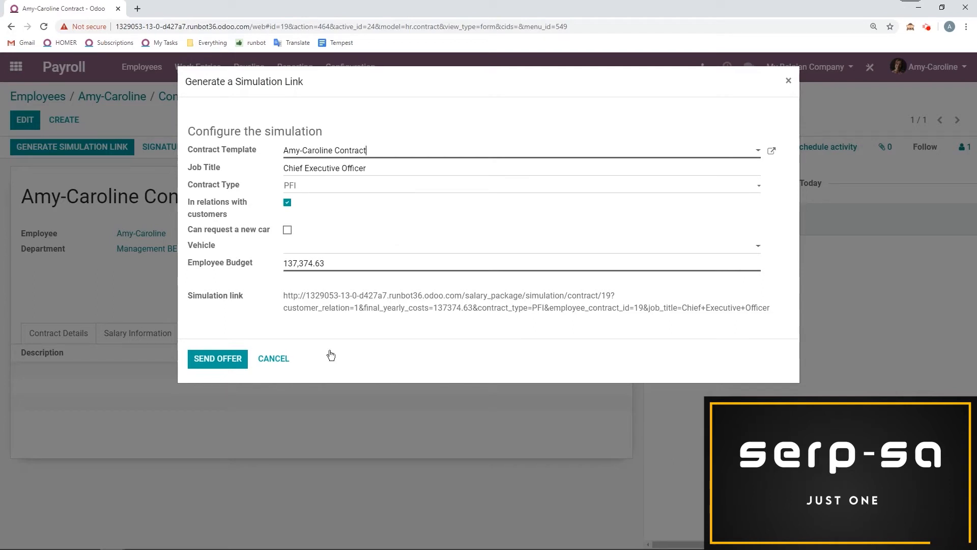
click(221, 364)
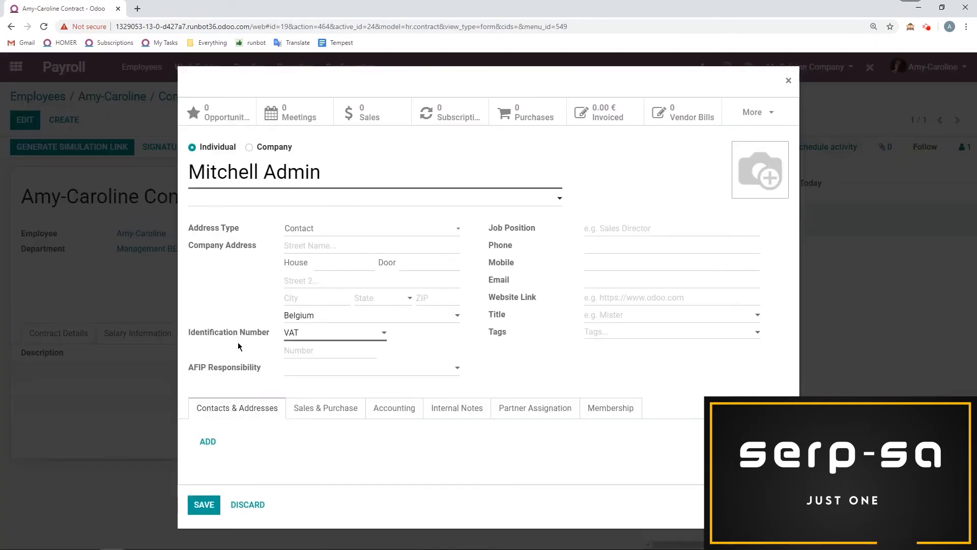
click(248, 504)
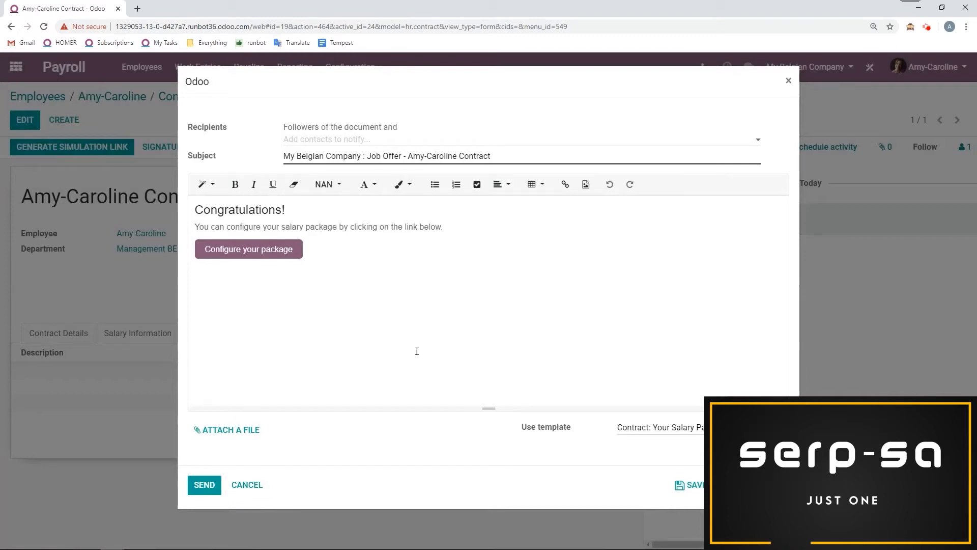
click(256, 485)
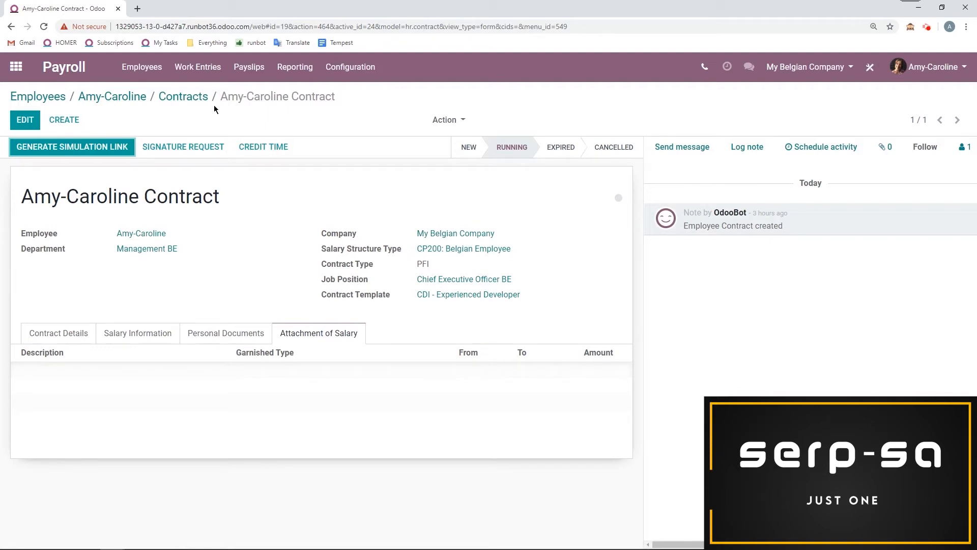
Step: Examine the February 2020 work entries of all employees for attendance, time off and conflicts
click(214, 75)
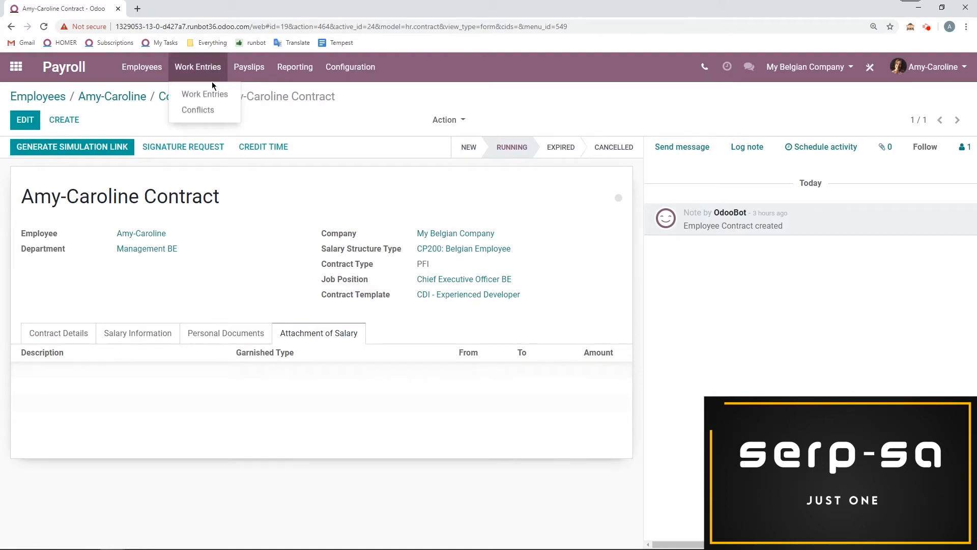
click(195, 97)
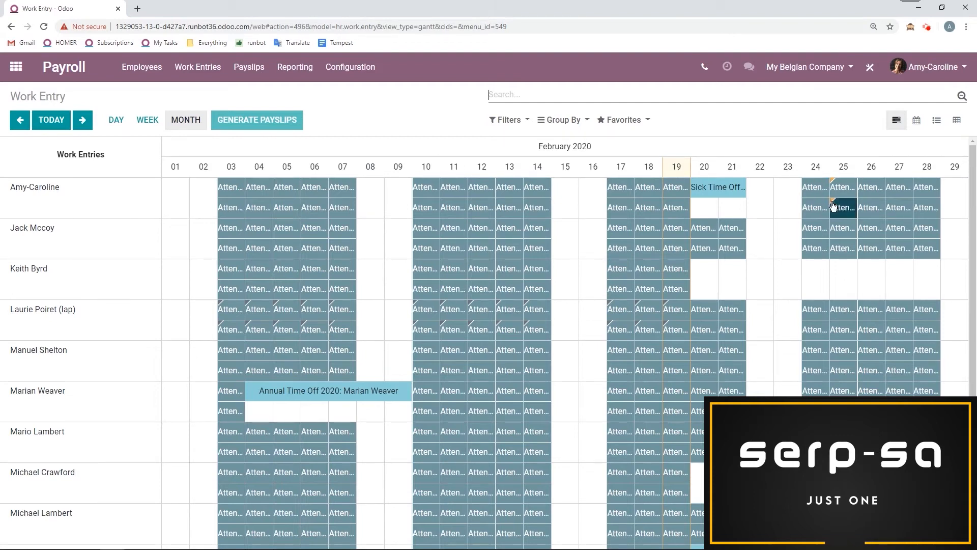
scroll(549, 275, down, 1)
scroll(548, 270, down, 4)
scroll(548, 271, up, 5)
scroll(785, 262, down, 4)
scroll(781, 274, up, 5)
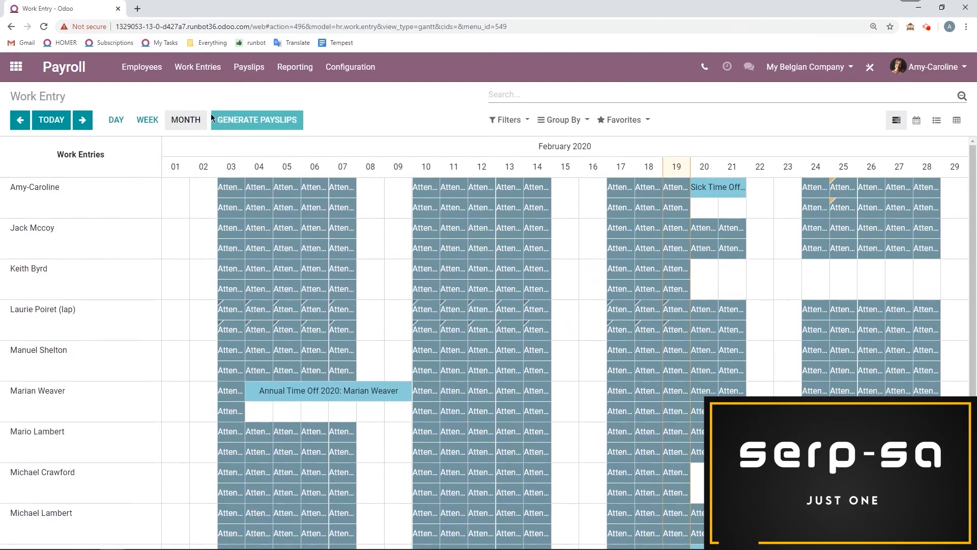
Step: Open the conflicting work entries, refuse the time off on the 02/25/2020 morning attendance entry, and save it
click(201, 75)
click(196, 108)
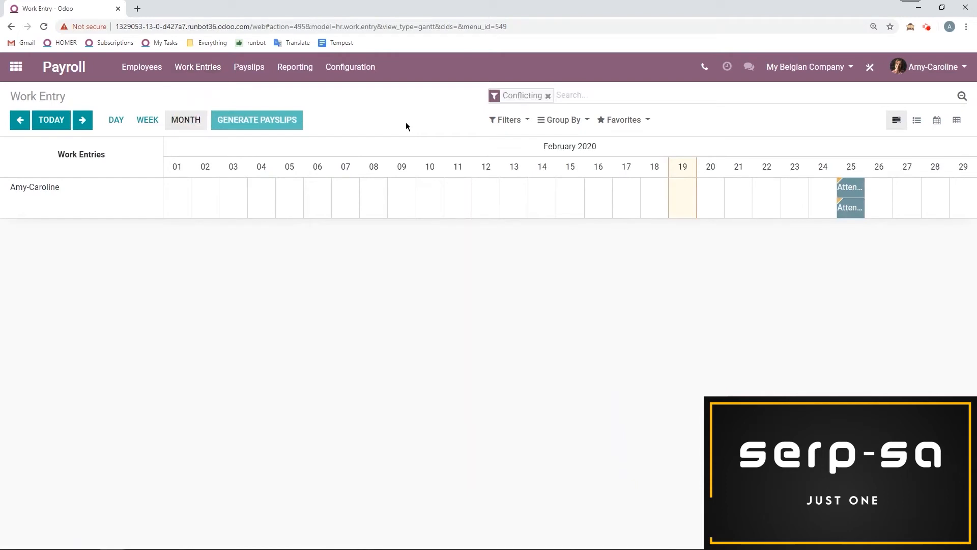
click(848, 187)
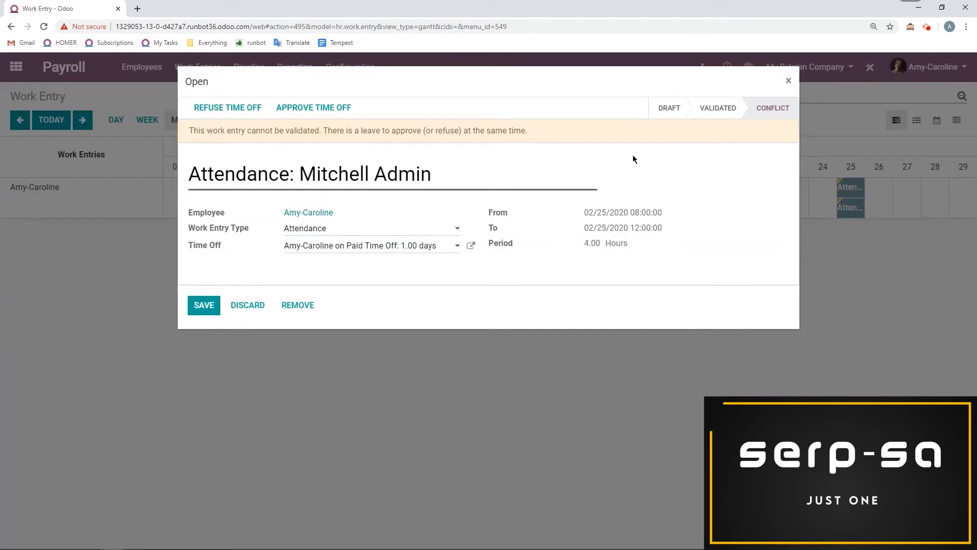
click(235, 109)
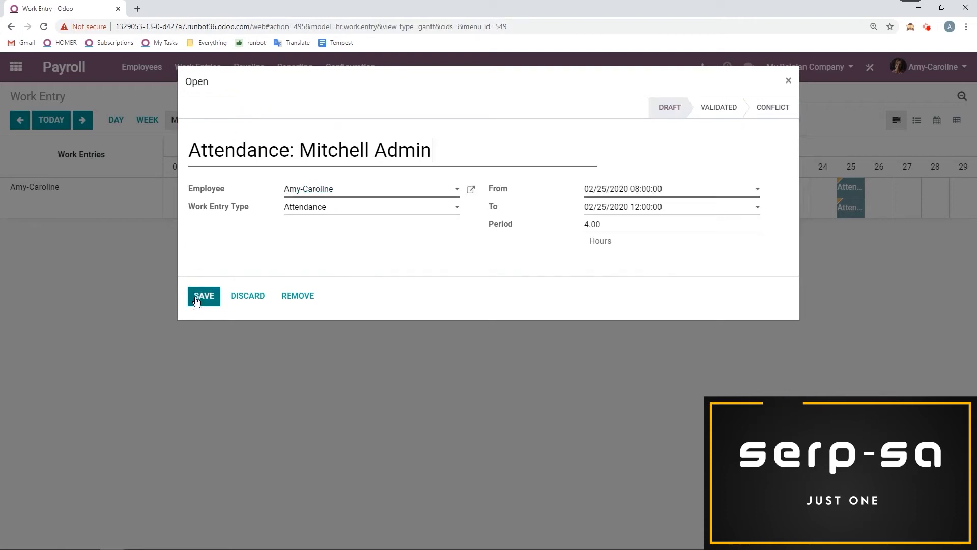
click(429, 159)
drag(429, 159, 313, 152)
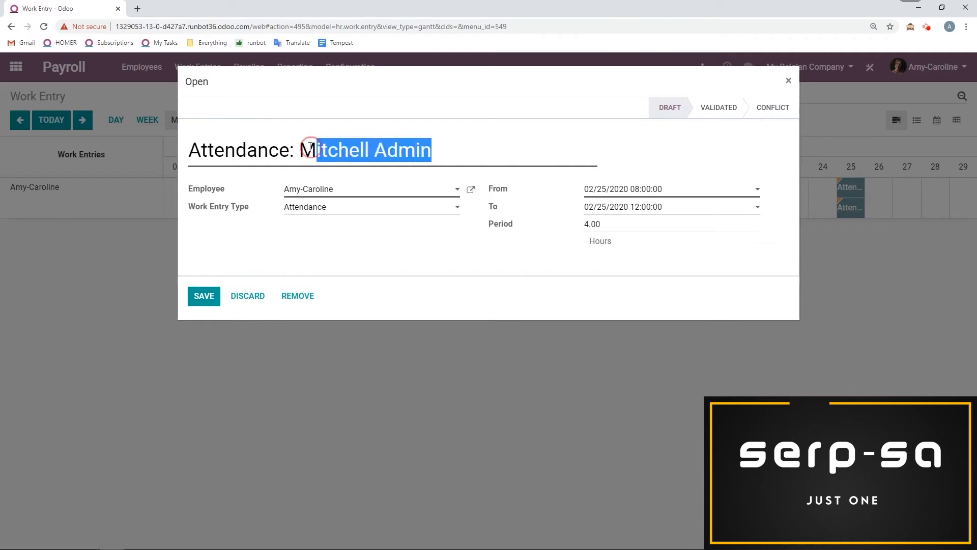
click(270, 135)
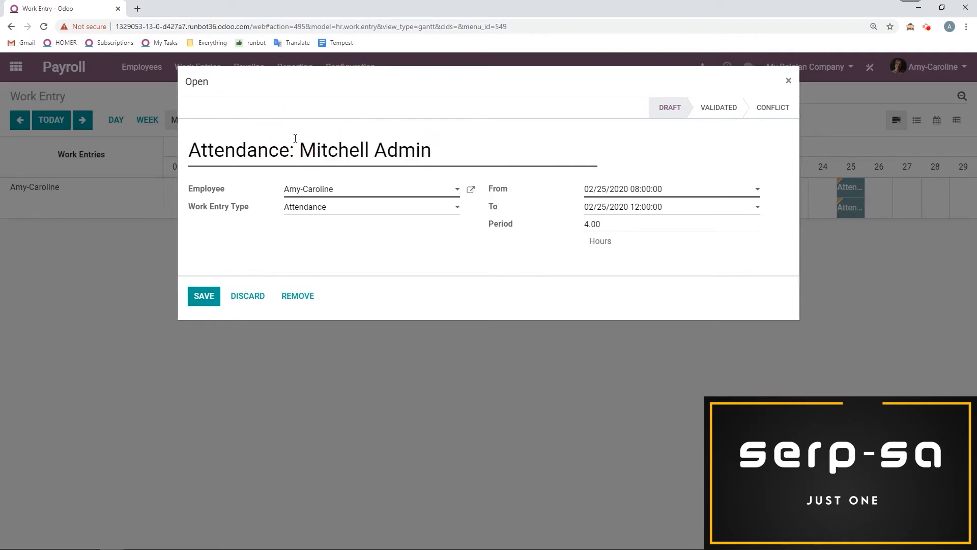
click(194, 303)
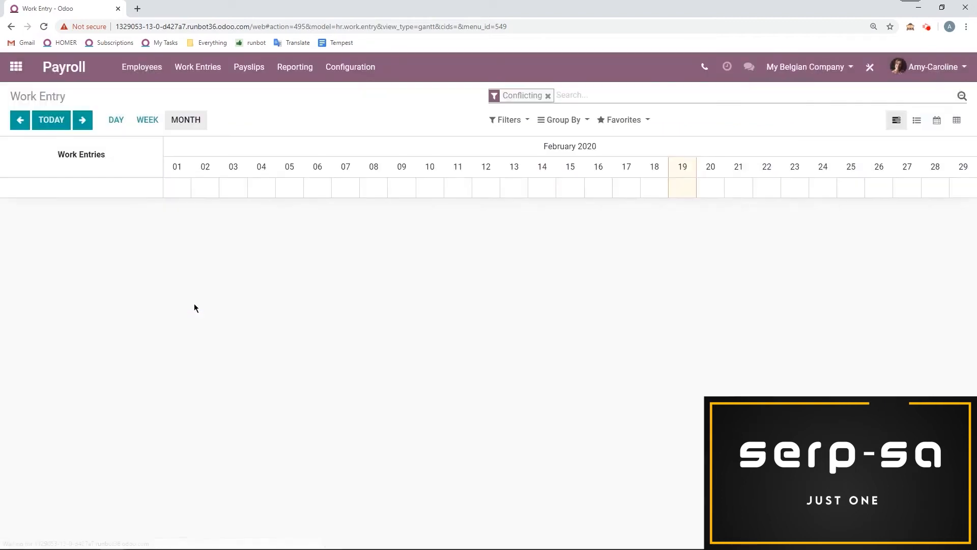
Step: Return to the full work entries overview and generate the February 2020 payslips
click(208, 66)
click(206, 95)
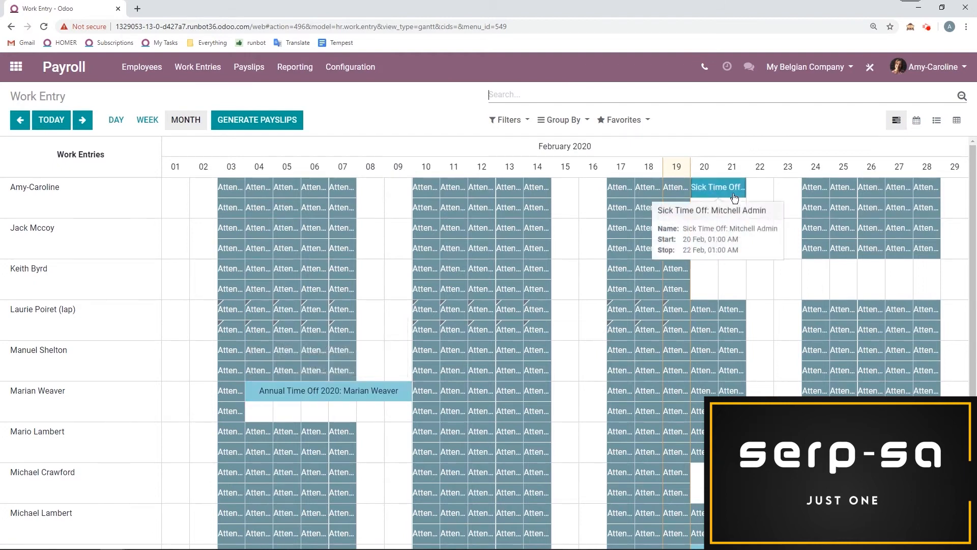
scroll(646, 351, down, 4)
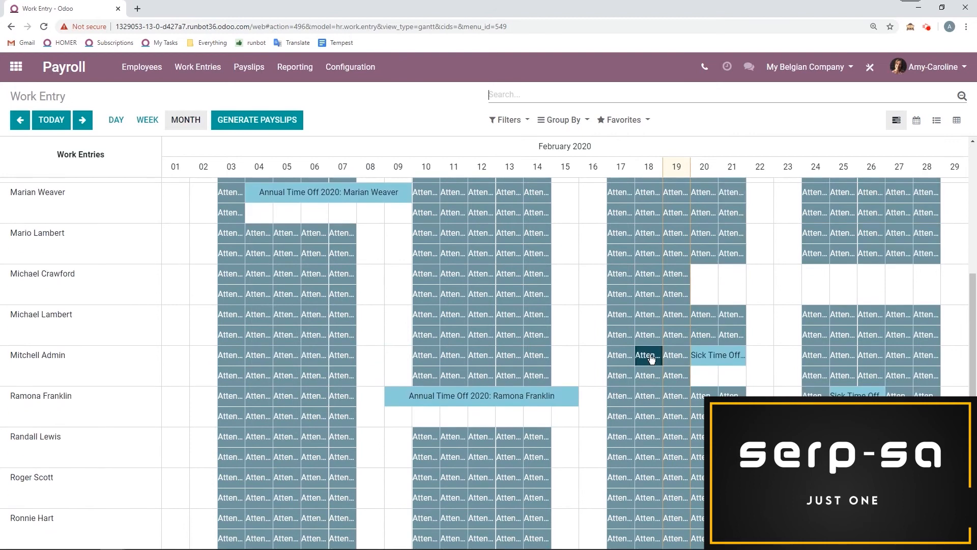
scroll(175, 364, up, 4)
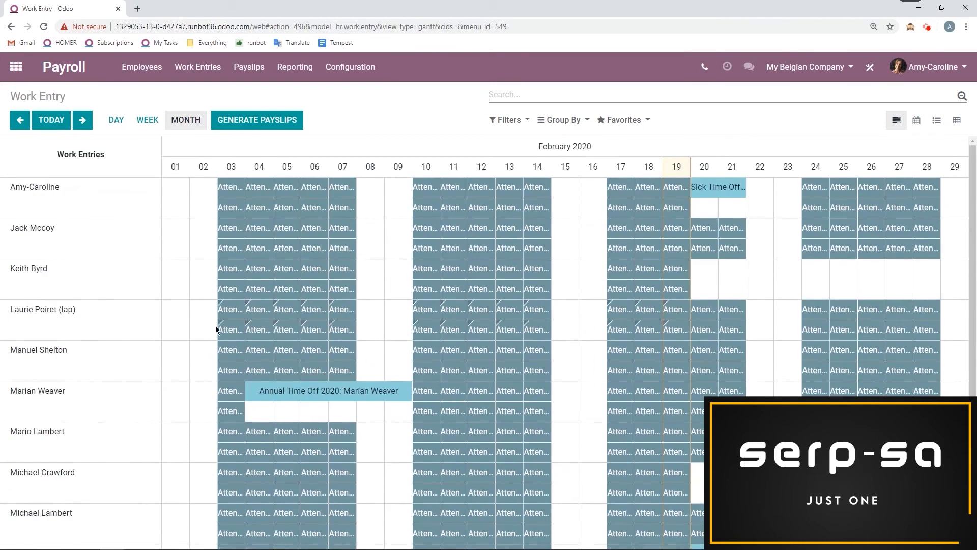
click(301, 120)
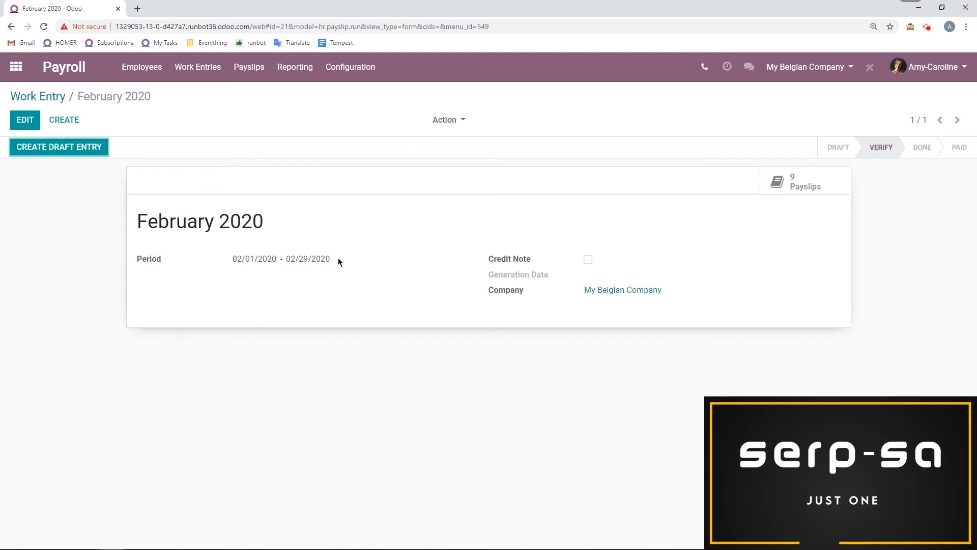
Step: Open the payslip with the 7,540.00 € basic wage from the February 2020 batch and examine its salary computation
click(798, 190)
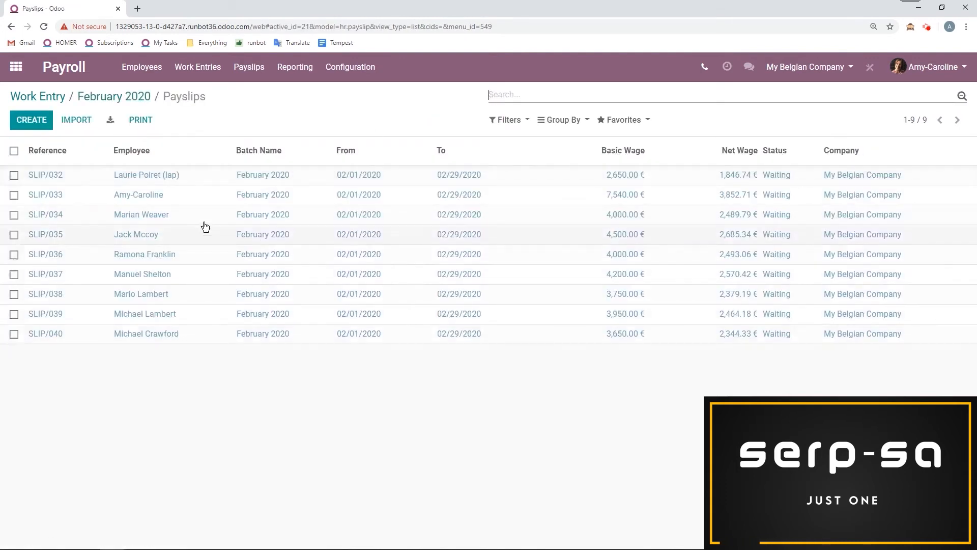
click(212, 197)
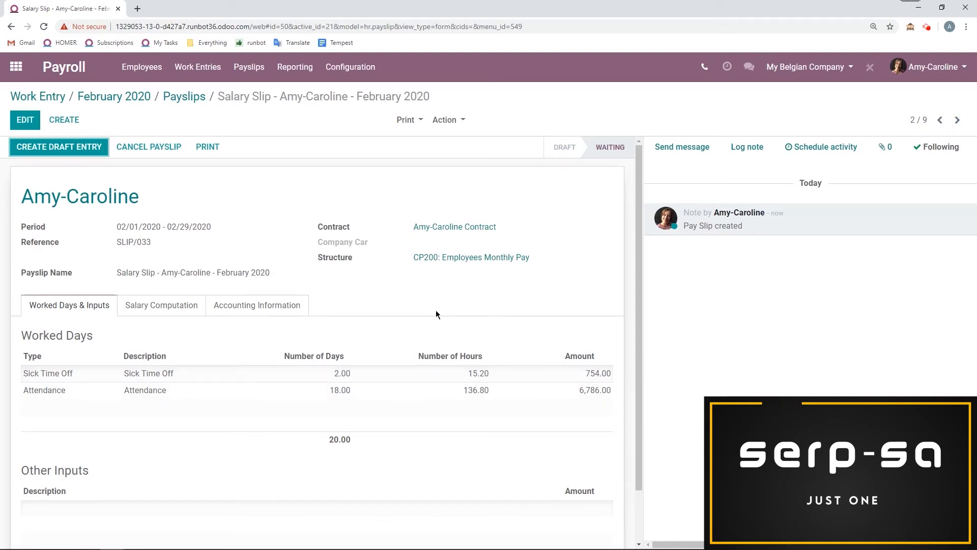
click(157, 306)
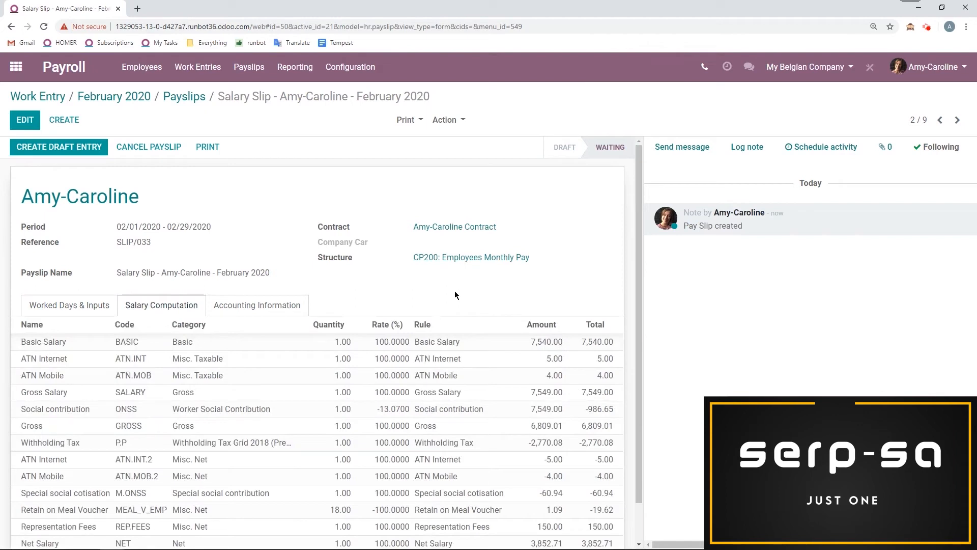
Step: Check the payslip's salary lines from basic salary down to net salary, and return to the list of payslips
scroll(312, 298, down, 1)
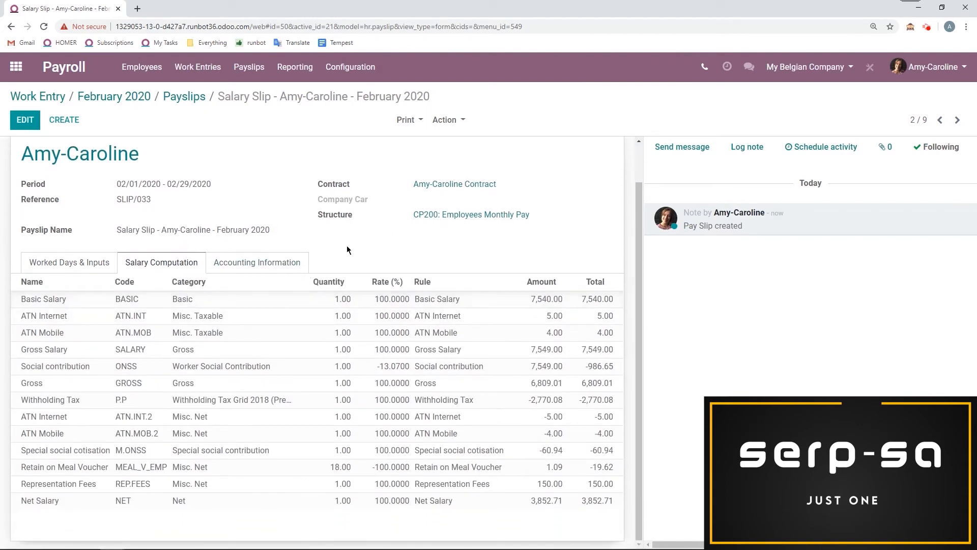
scroll(342, 245, up, 1)
scroll(322, 206, down, 1)
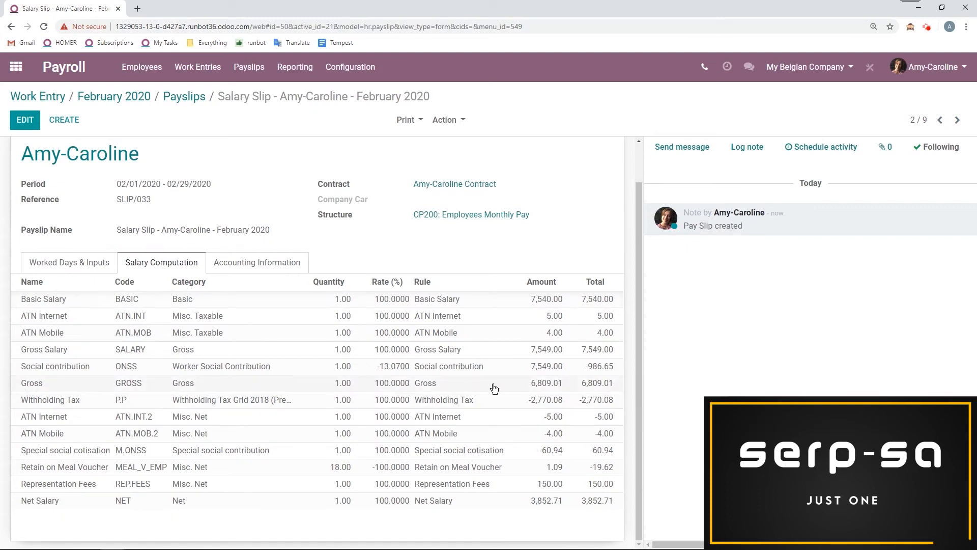
scroll(342, 233, up, 1)
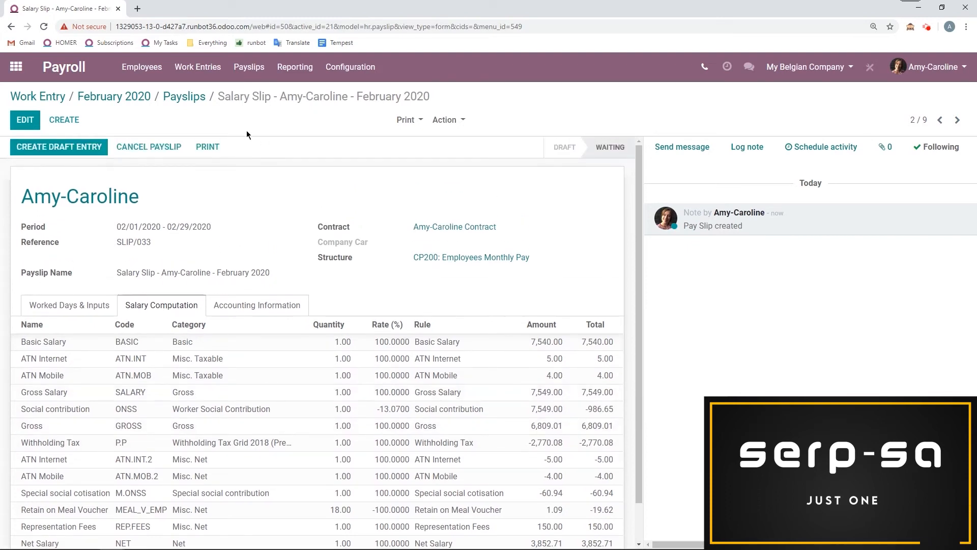
click(188, 96)
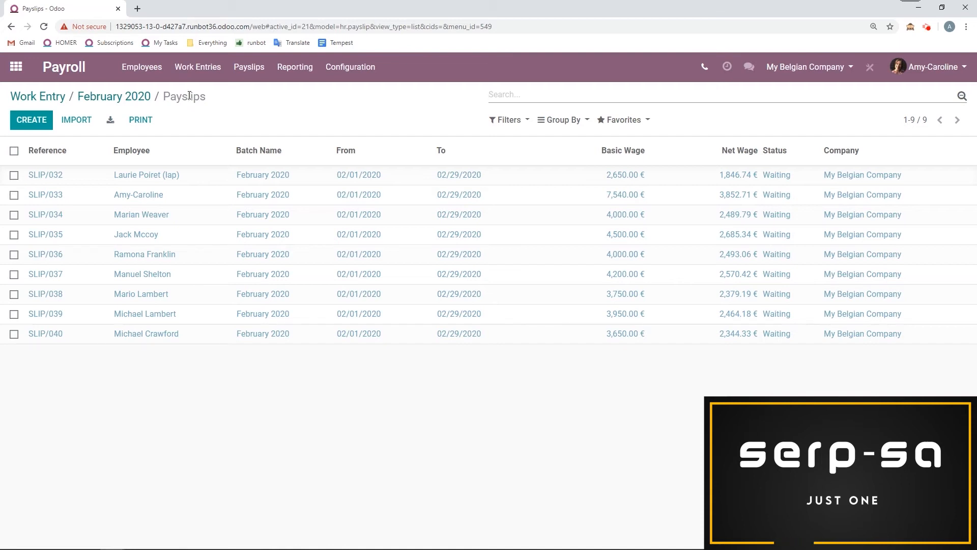
Step: Open the payslip with the 2,489.79 € net wage, examine its worked days and salary computation, and return to the payslip list
click(189, 219)
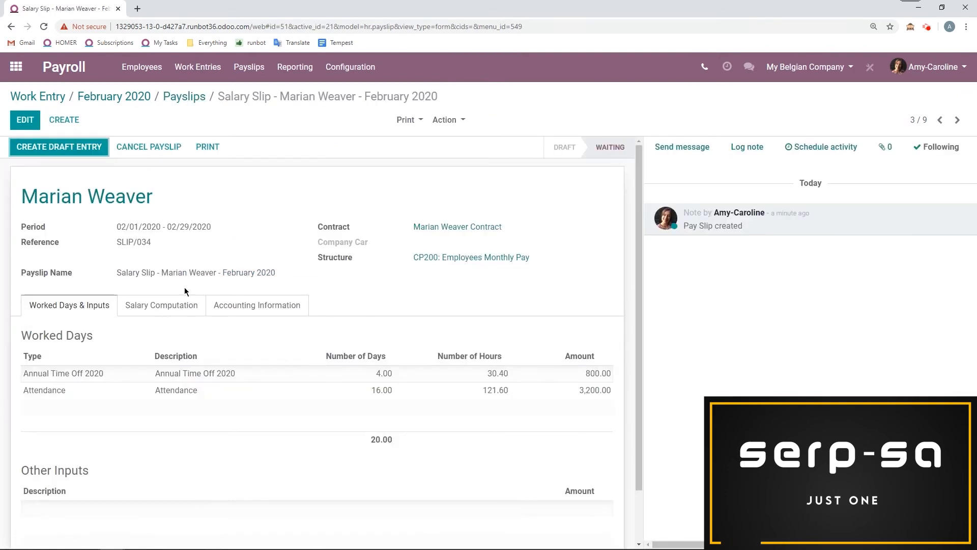
click(174, 307)
scroll(305, 357, down, 1)
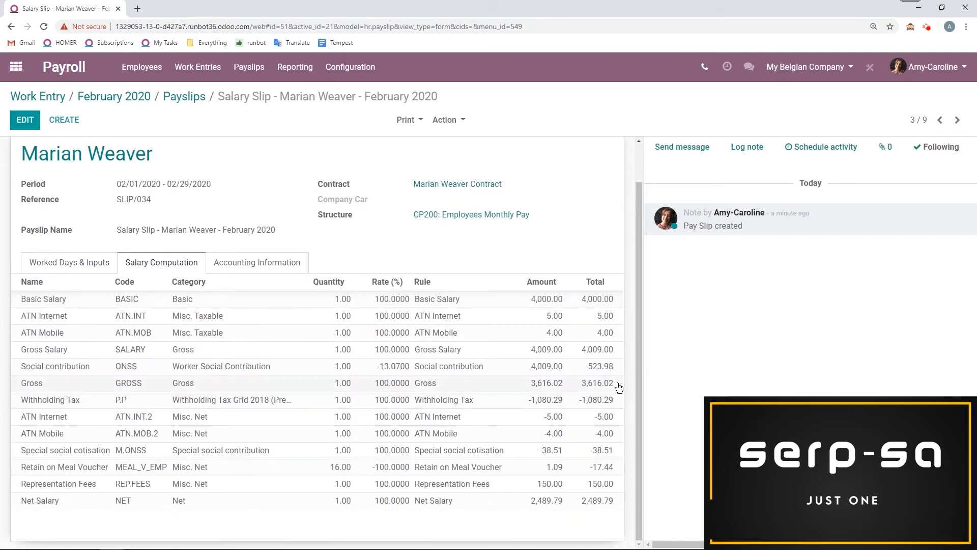
scroll(619, 388, up, 1)
click(184, 97)
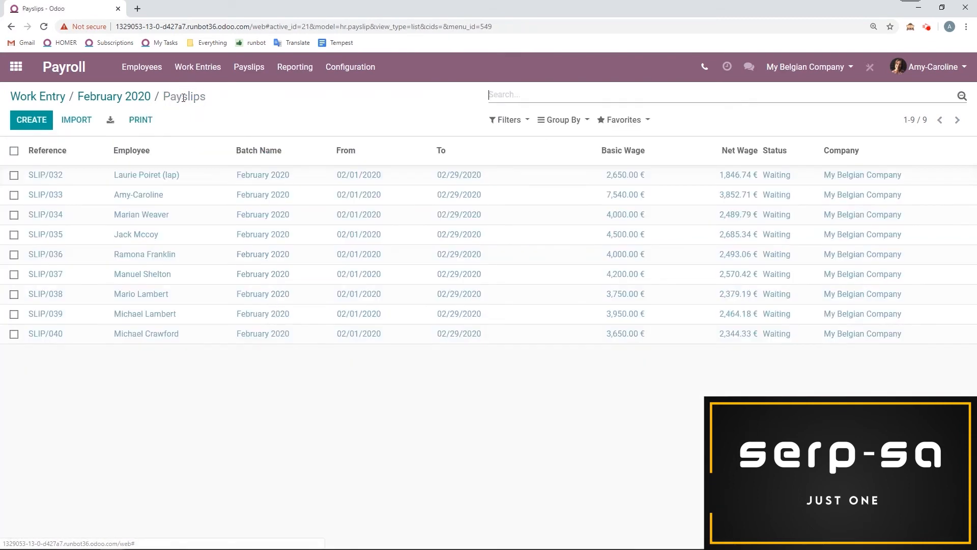
Step: Reopen the payslip with the 7,540.00 € basic wage, examine its accounting information, and go back to the payslip list
click(171, 193)
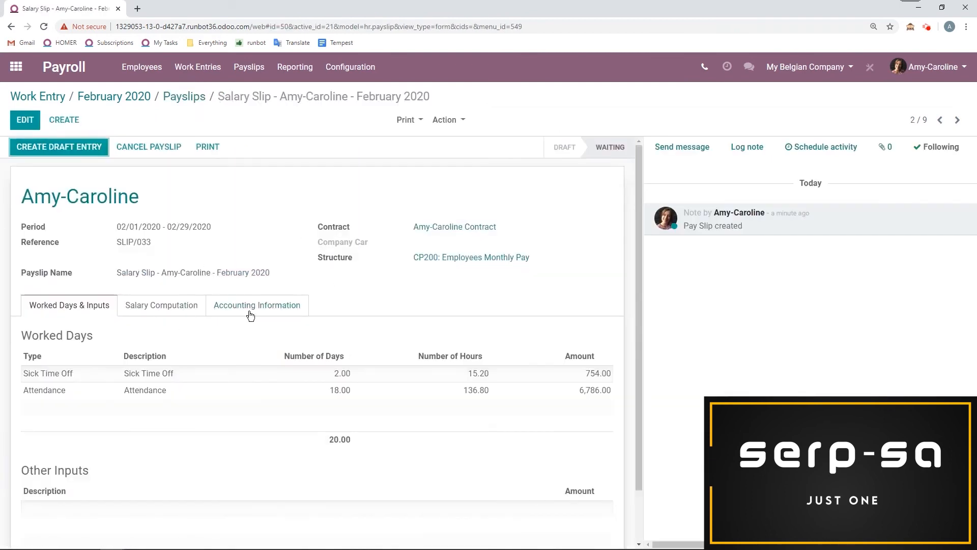
click(251, 312)
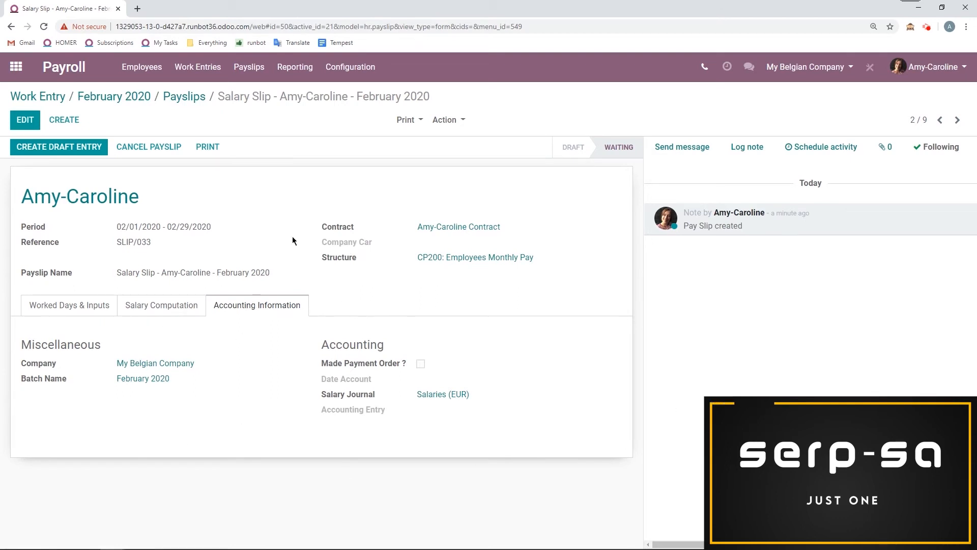
click(176, 98)
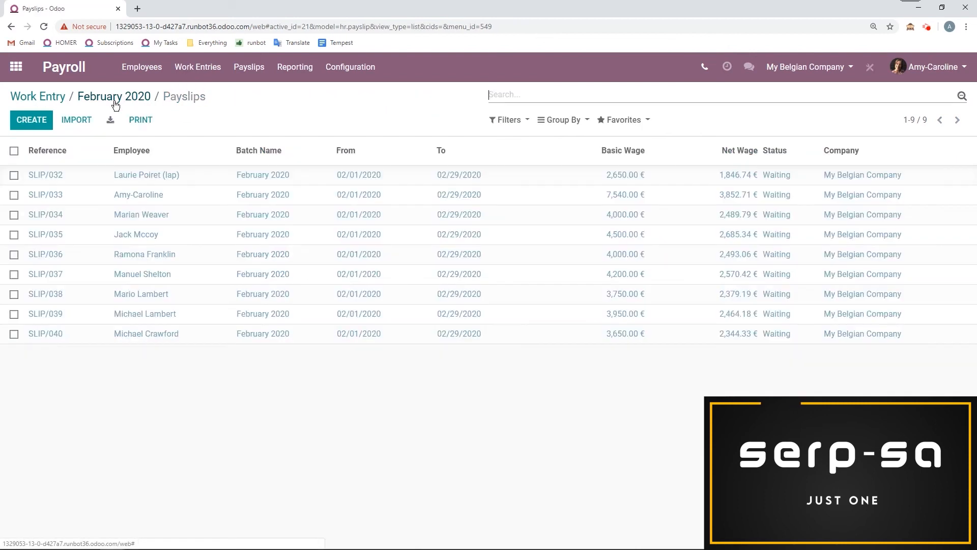
Step: Create the draft accounting entry for the February 2020 payslip batch, and view its bank journal payment options without making the payment
click(115, 99)
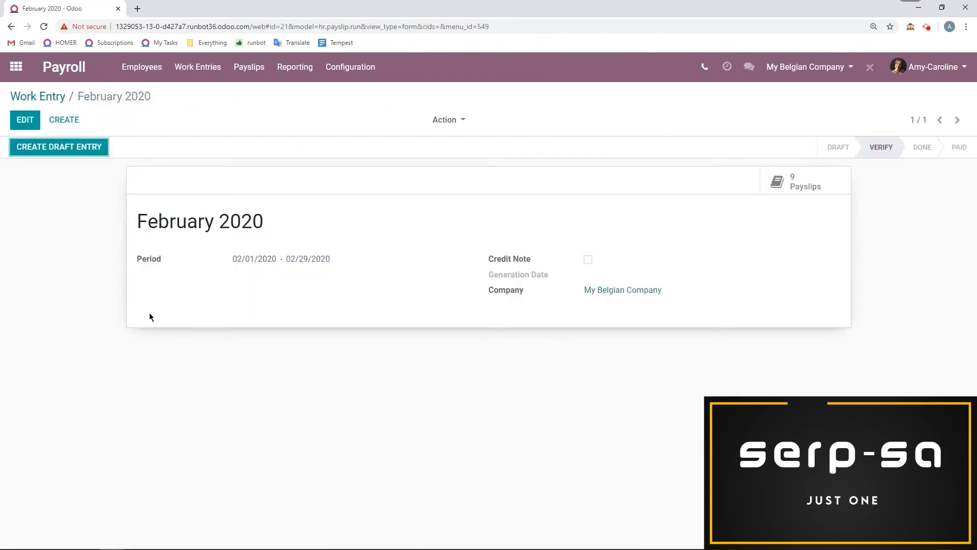
click(79, 152)
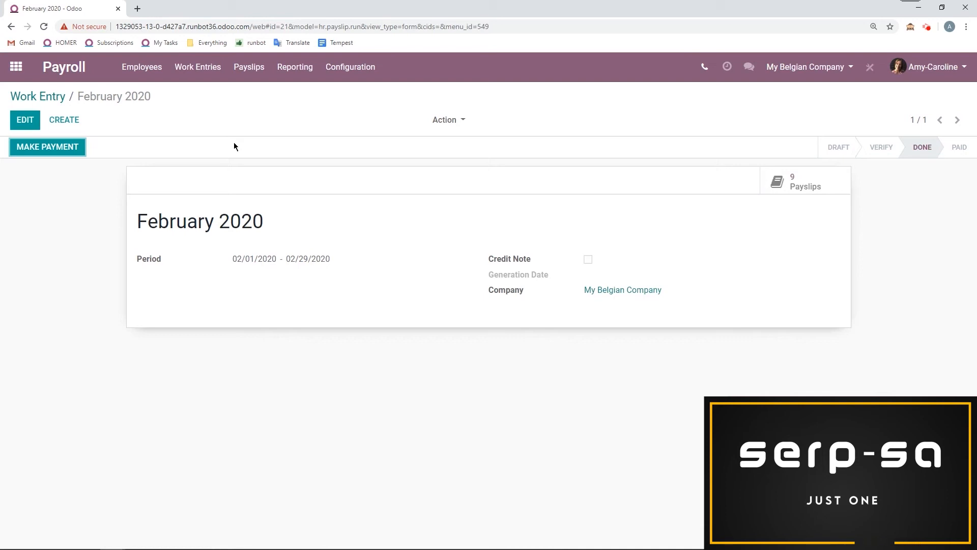
click(44, 148)
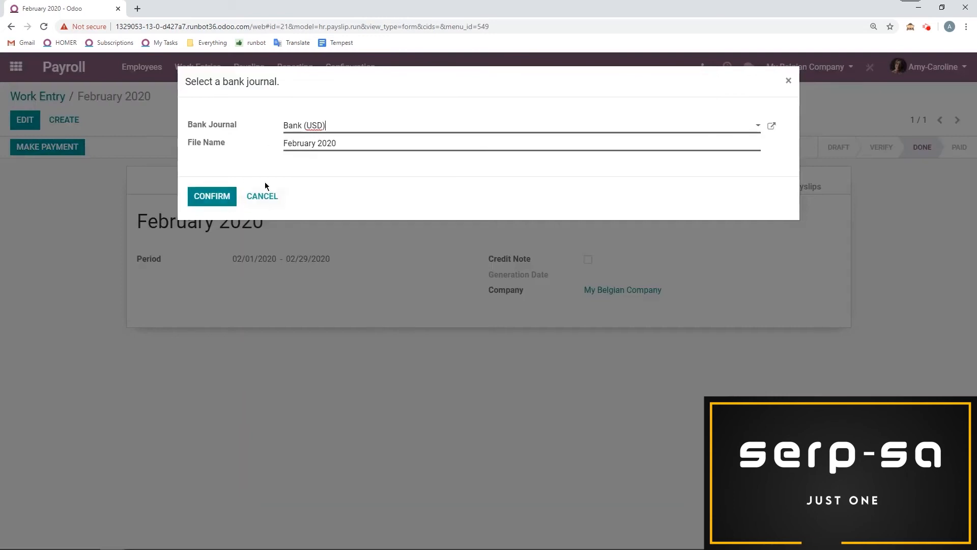
click(268, 198)
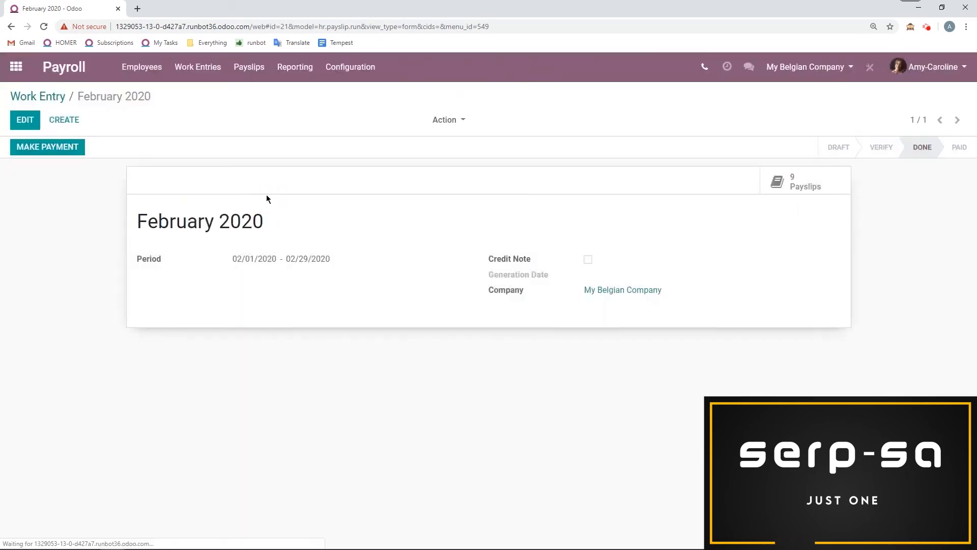
Step: Open the payroll settings and examine the Payroll Entries and Payroll SEPA options and the default Belgian advantages
click(367, 73)
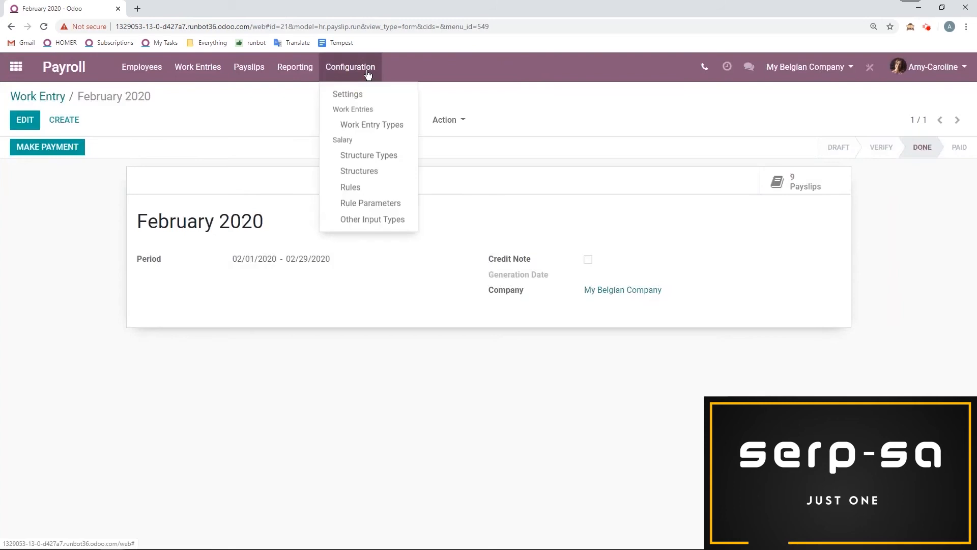
click(337, 93)
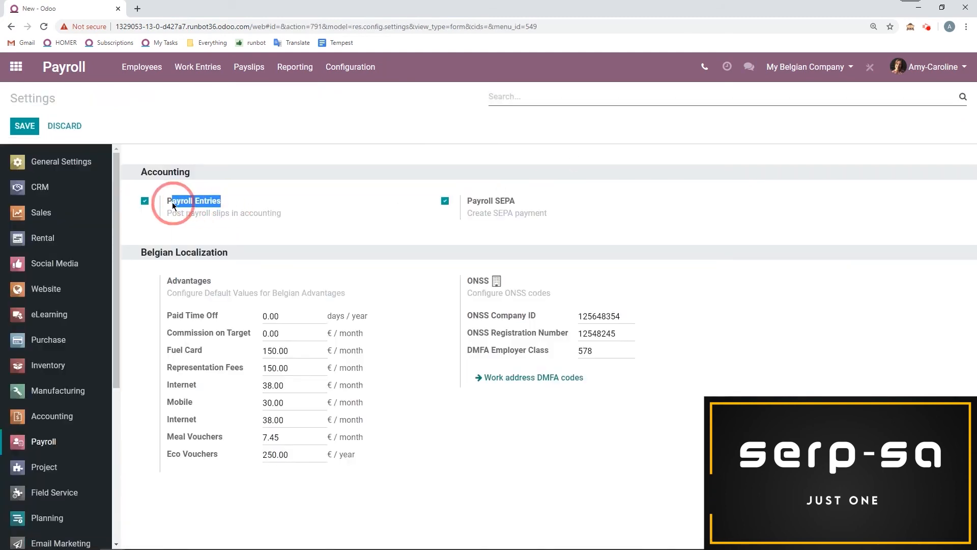
click(328, 228)
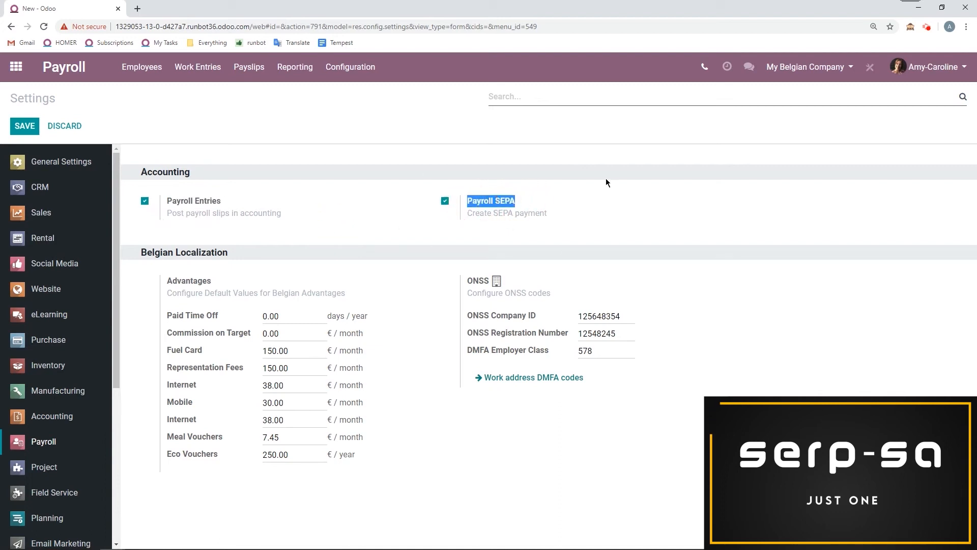
click(610, 192)
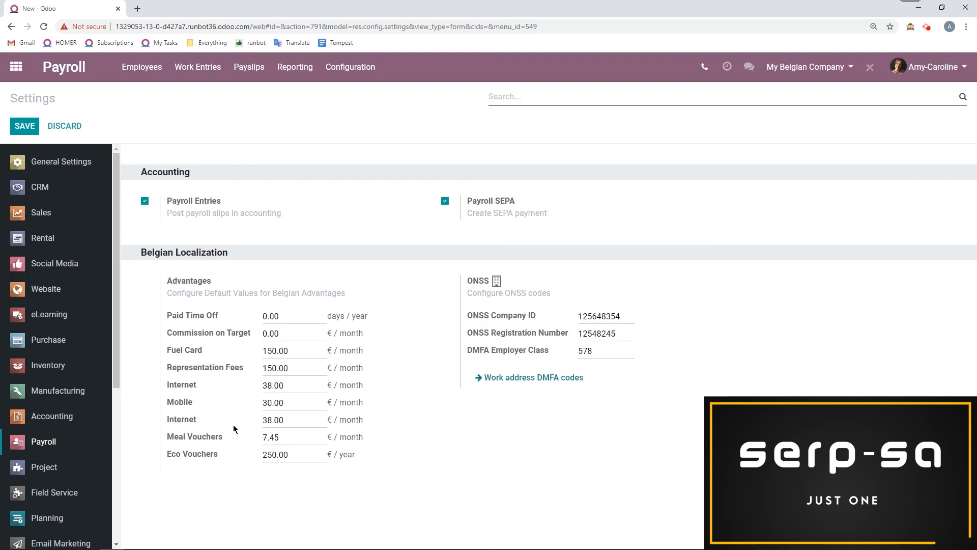
click(294, 315)
click(226, 316)
Step: Open the Basic Salary rule of the Regular Pay structure for editing, examine its general, description and accounting settings, and discard the edit
click(355, 76)
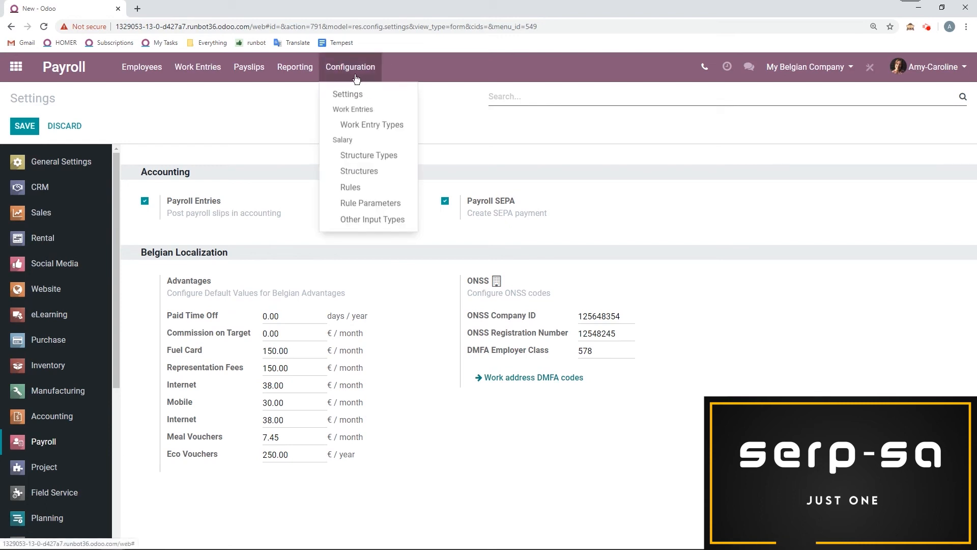
click(356, 188)
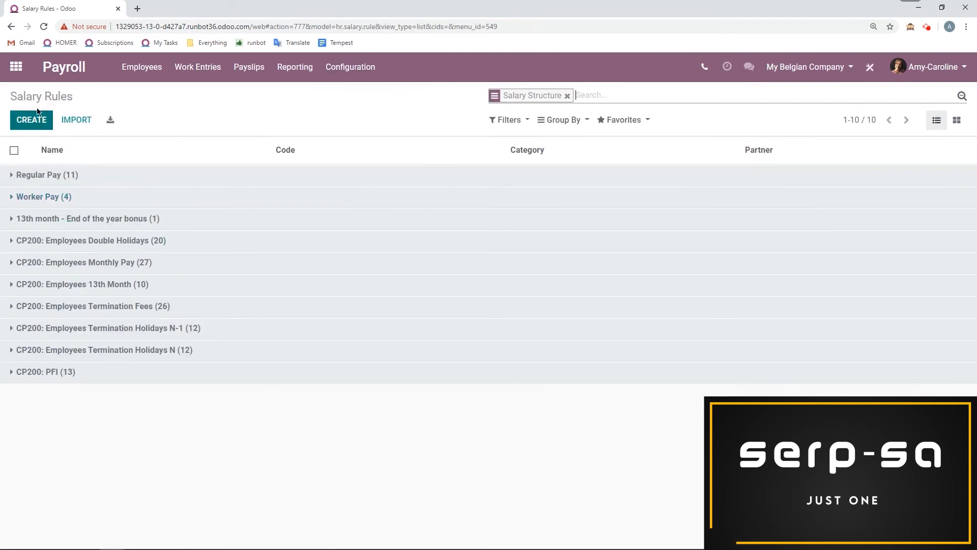
click(71, 175)
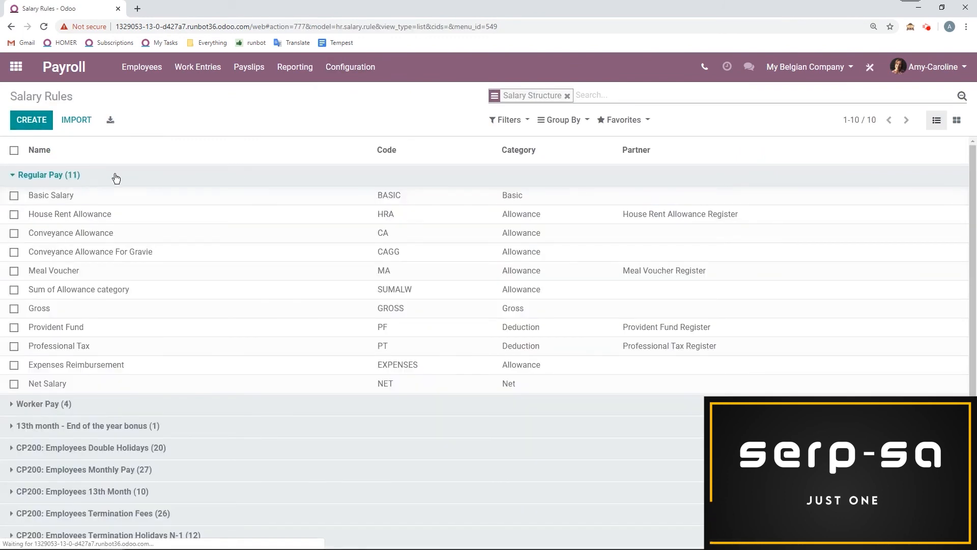
click(113, 197)
click(24, 120)
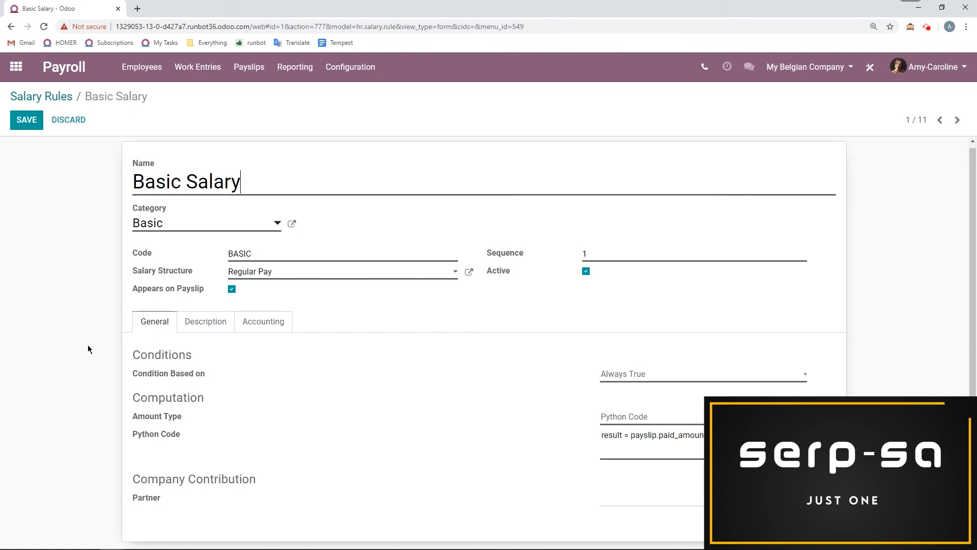
click(206, 328)
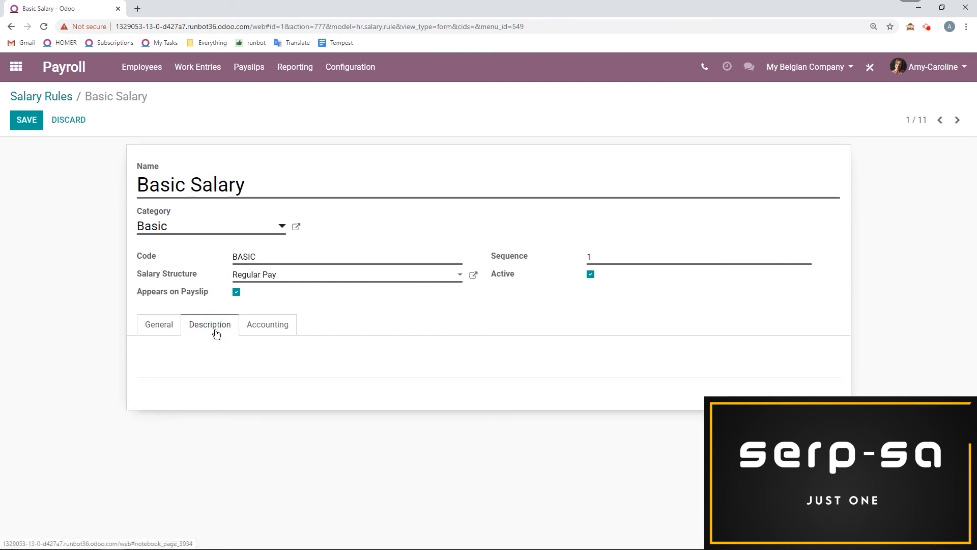
click(226, 363)
click(289, 338)
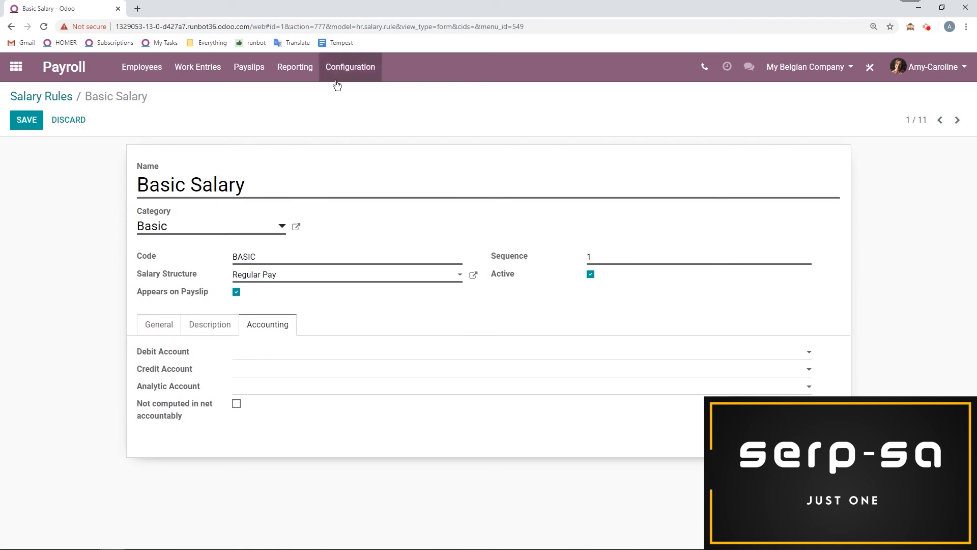
click(73, 123)
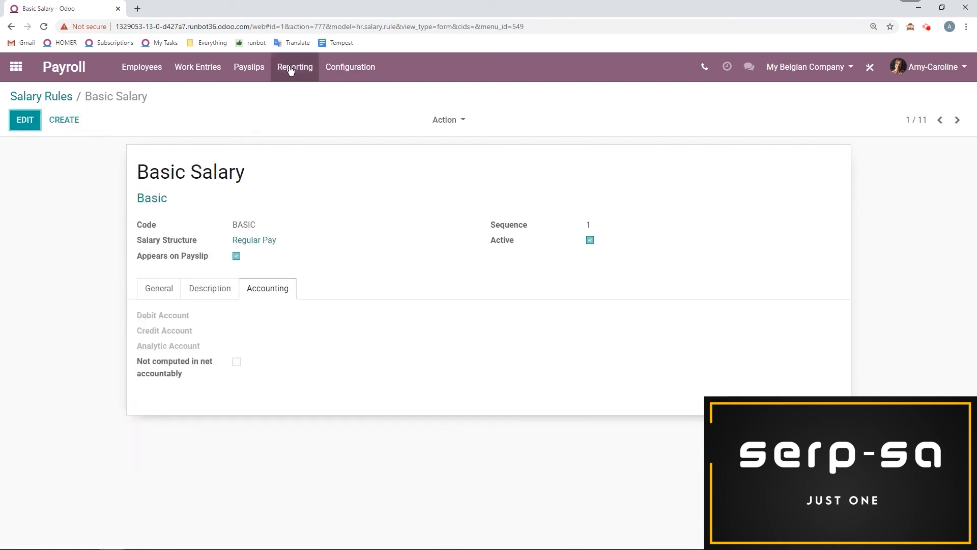
Step: Open the Payroll Analysis report and set the chart's measure to Gross Wage
click(298, 71)
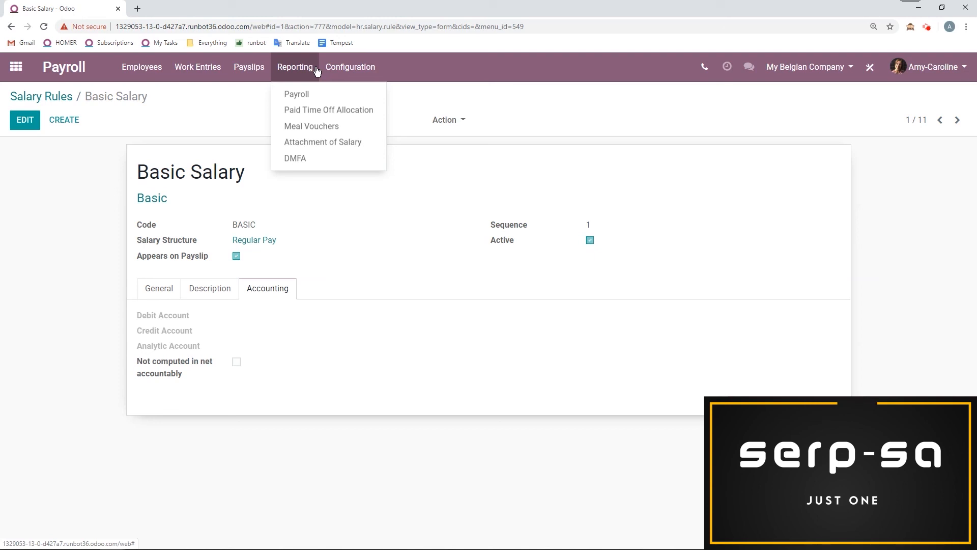
click(297, 93)
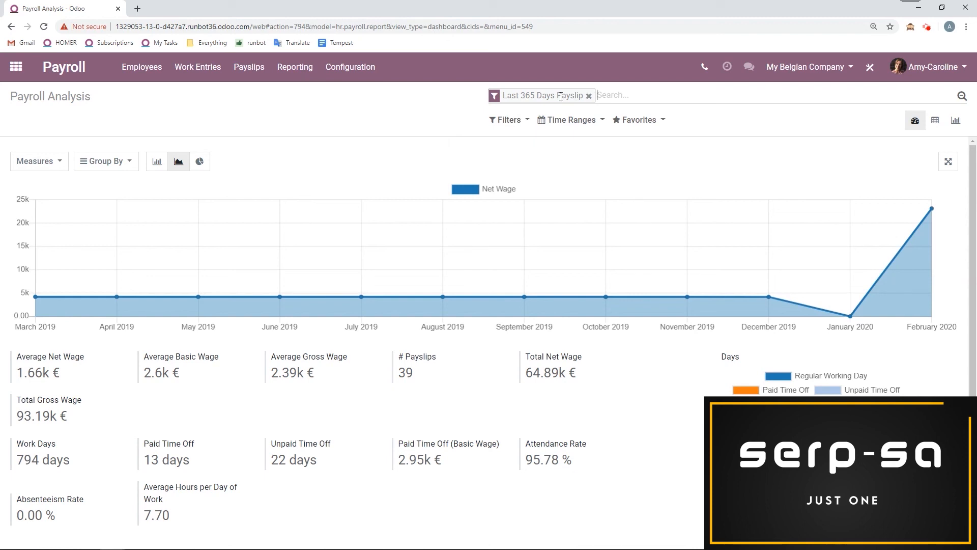
click(37, 161)
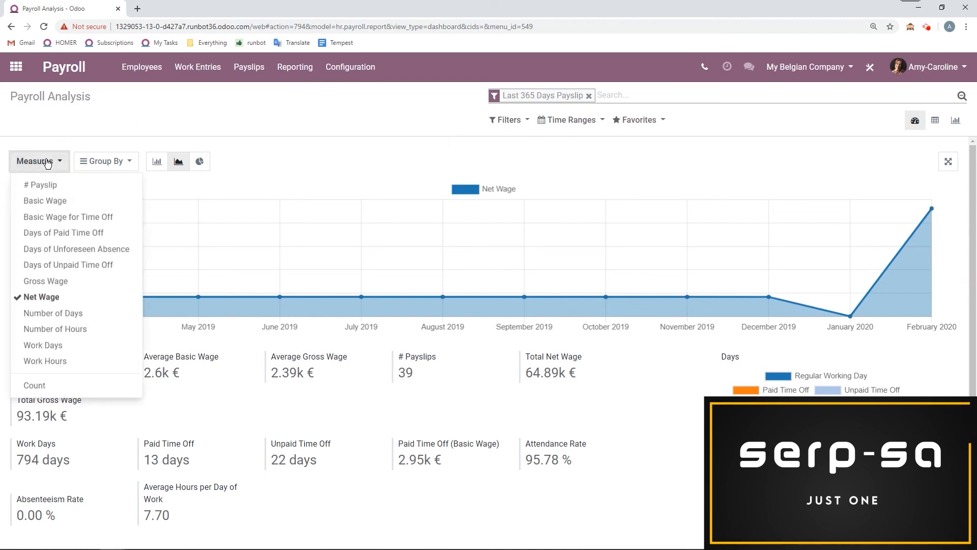
click(100, 161)
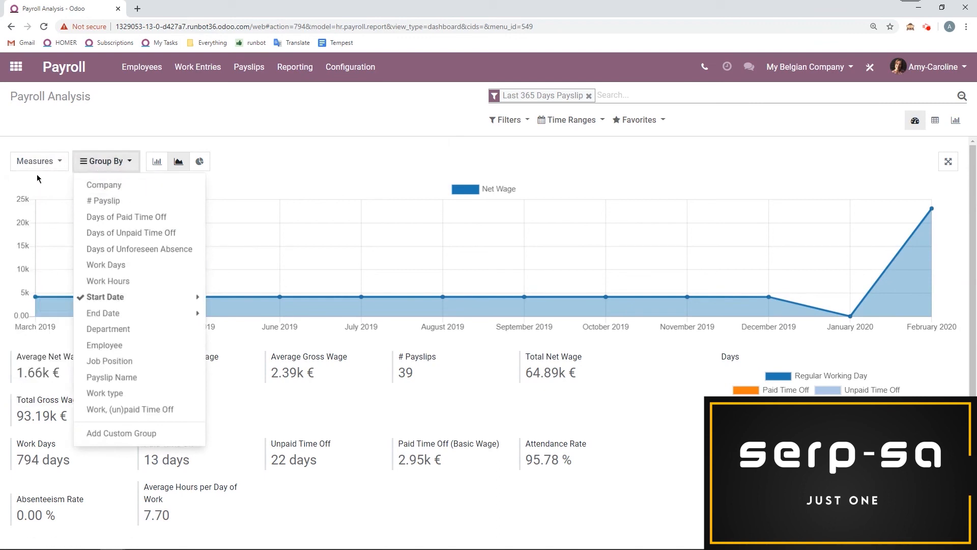
click(51, 162)
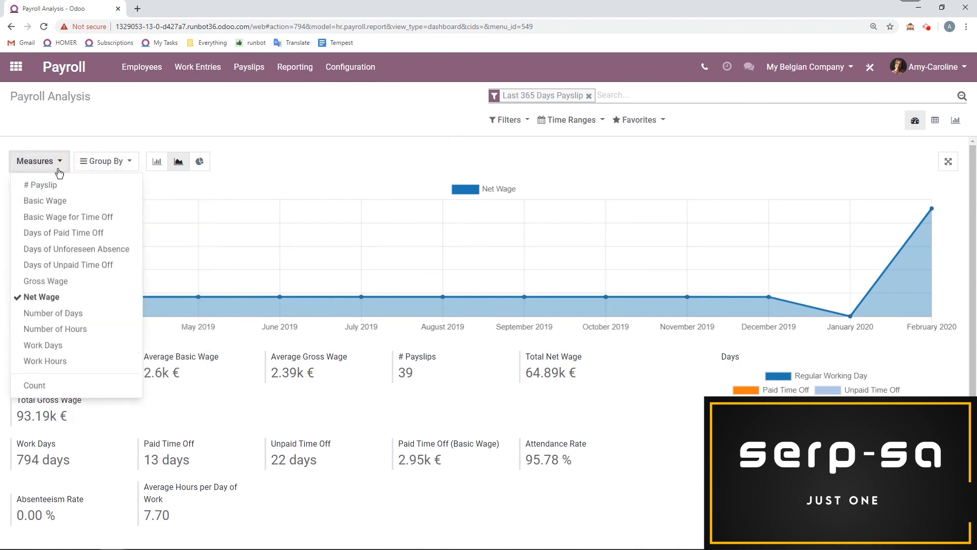
click(67, 280)
Step: Group the gross wage chart additionally by Work Days, Work Hours and Employee, and view the summary figures below it
click(126, 163)
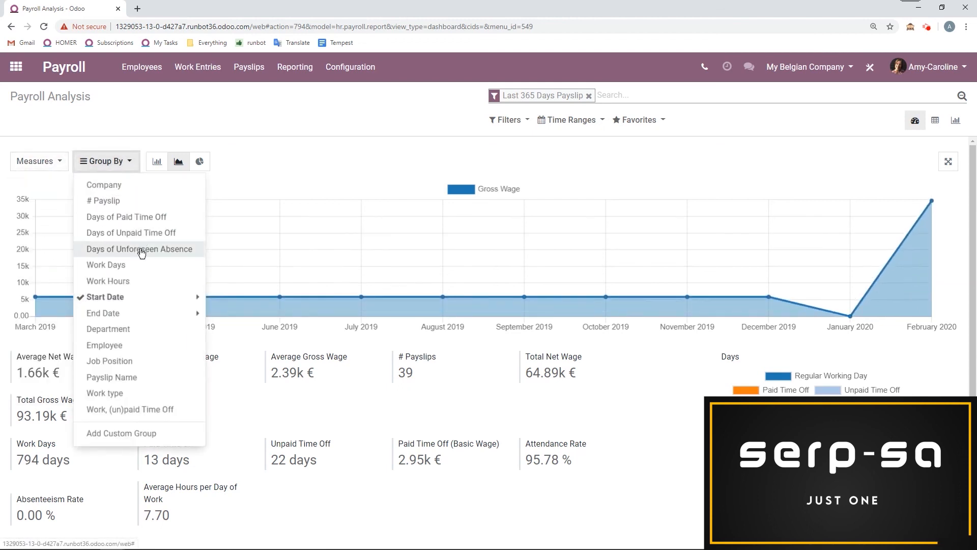
click(137, 268)
click(129, 281)
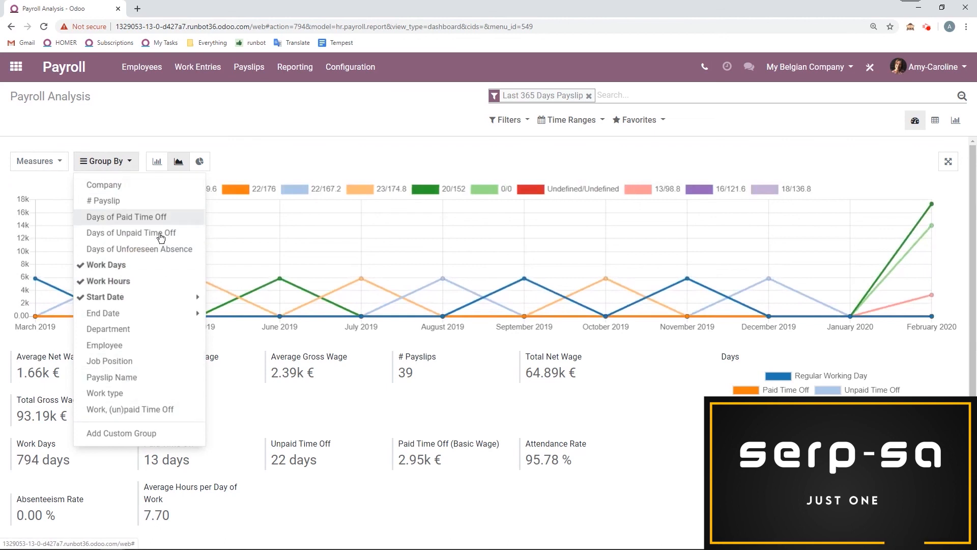
click(159, 345)
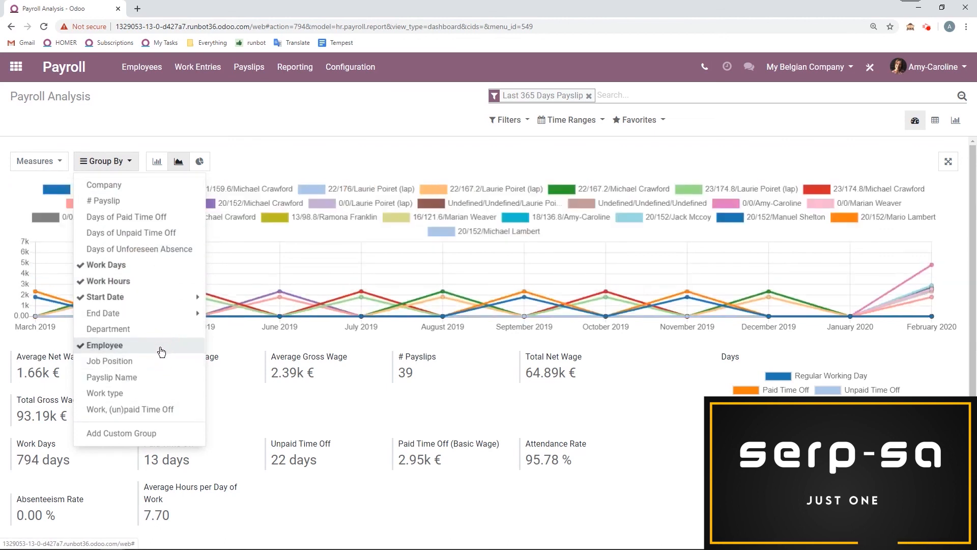
click(441, 142)
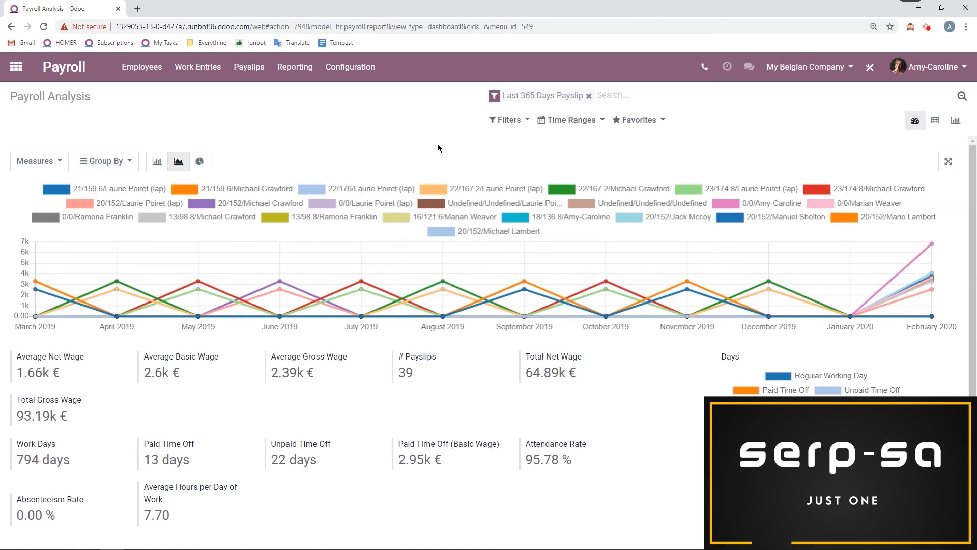
scroll(519, 303, down, 4)
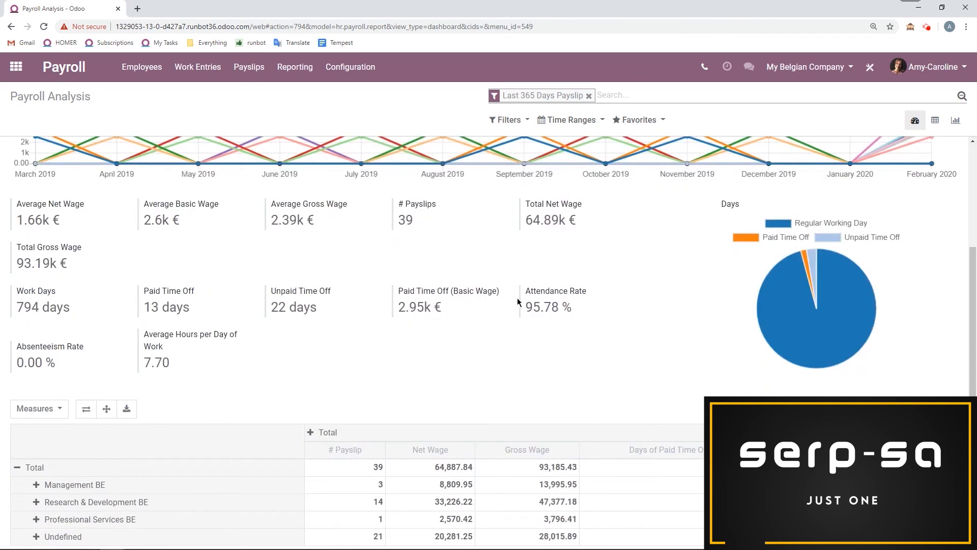
Step: Examine the Payroll Analysis summary figures and department breakdown, and the report's time range, favorites and filter options, including the custom filter
scroll(580, 349, up, 2)
scroll(615, 387, down, 2)
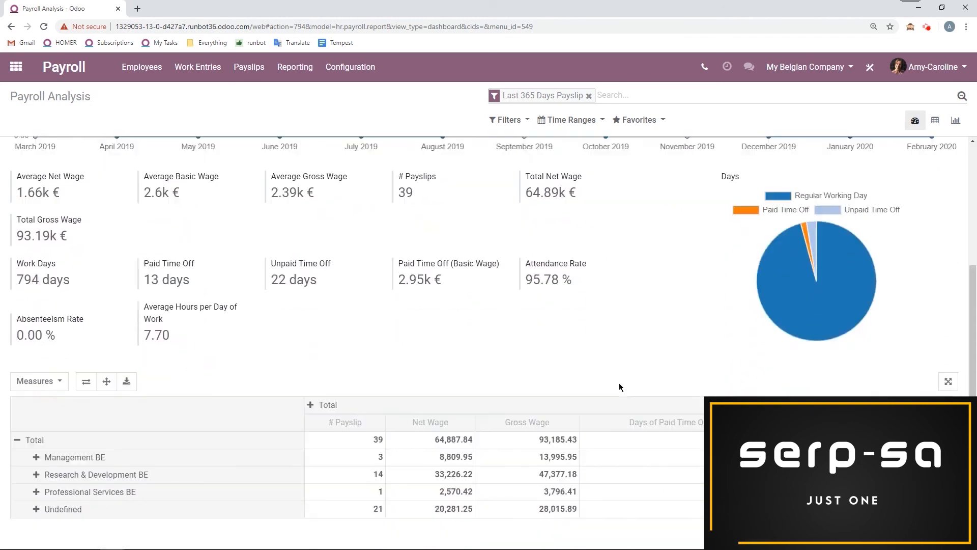
scroll(713, 239, up, 4)
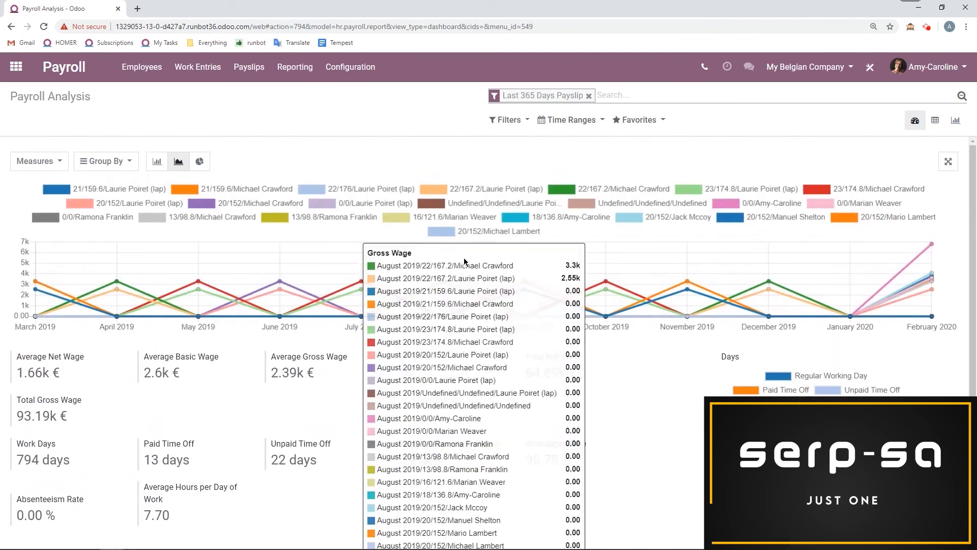
click(573, 121)
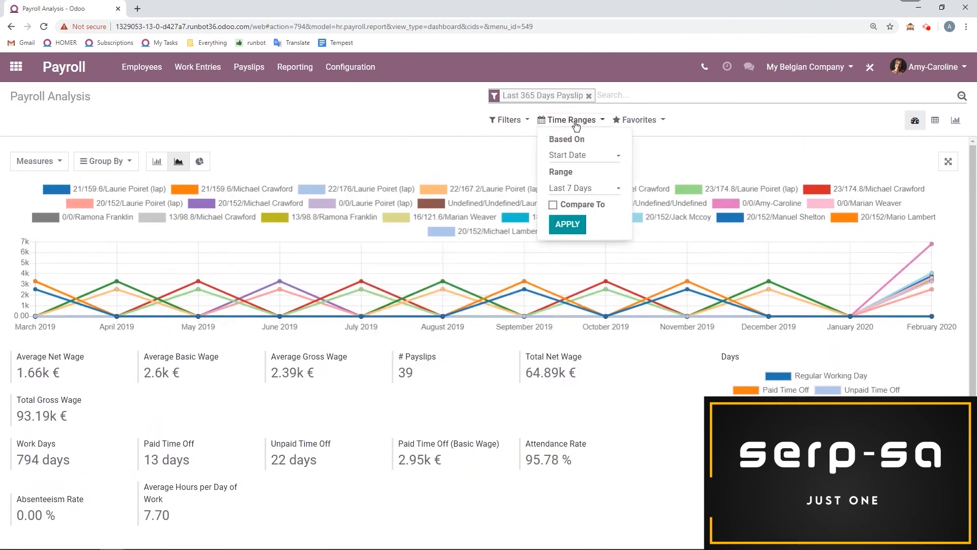
click(586, 124)
click(639, 120)
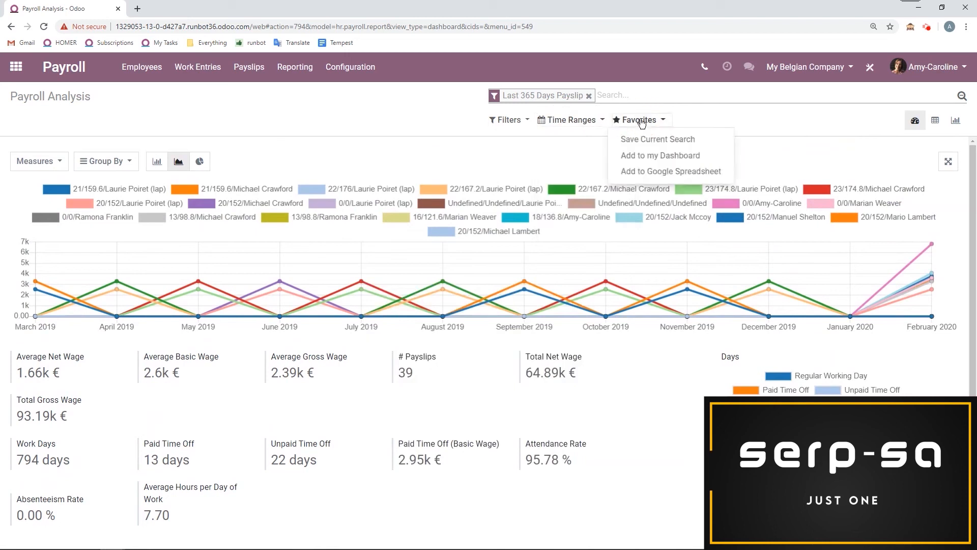
click(639, 120)
click(506, 121)
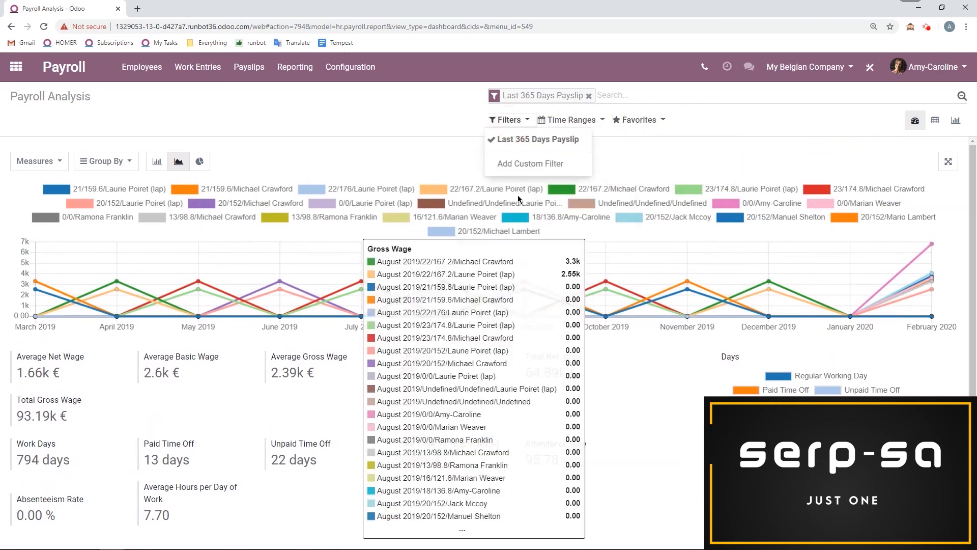
click(531, 163)
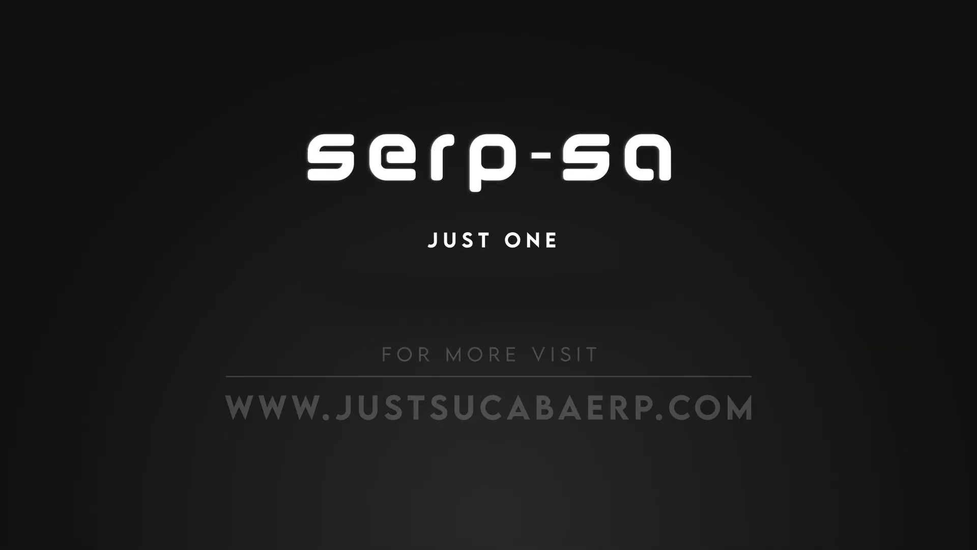